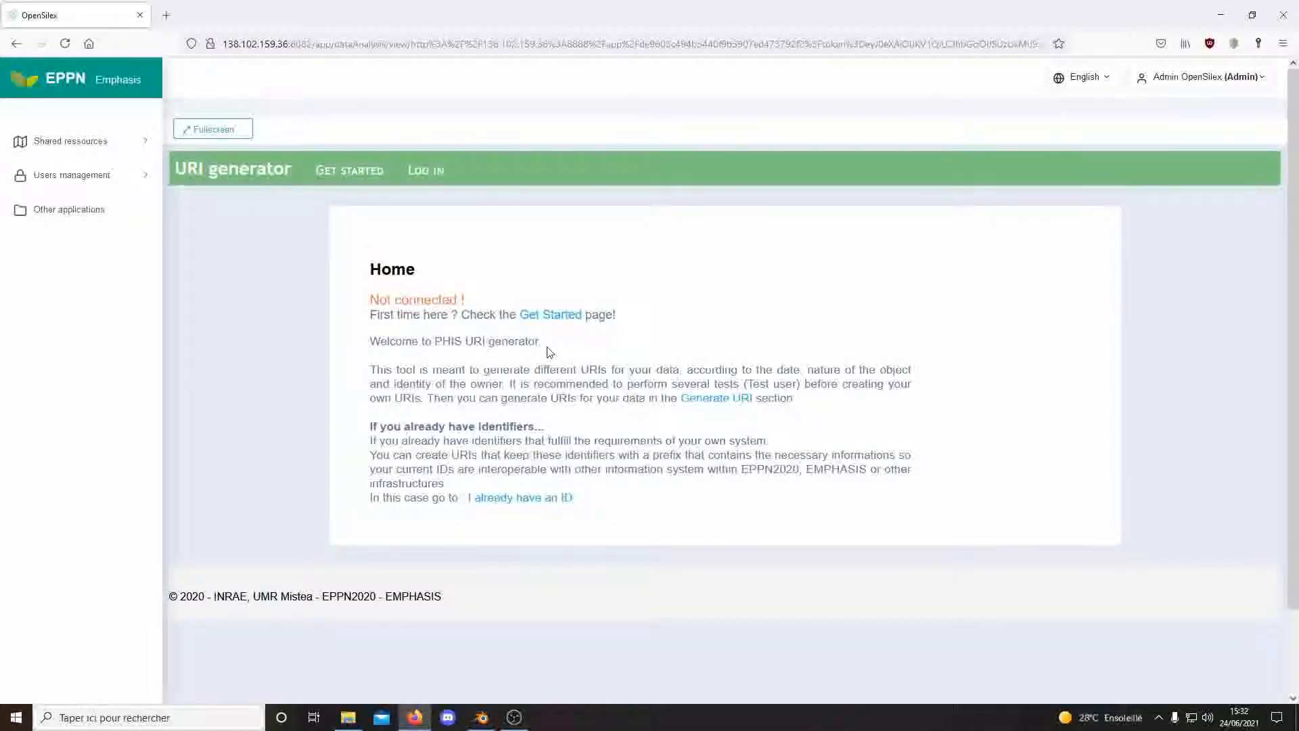
Read through the Get started guide, then follow its log-in link to the login page.
left_click(549, 314)
scroll(636, 315, "down", 7)
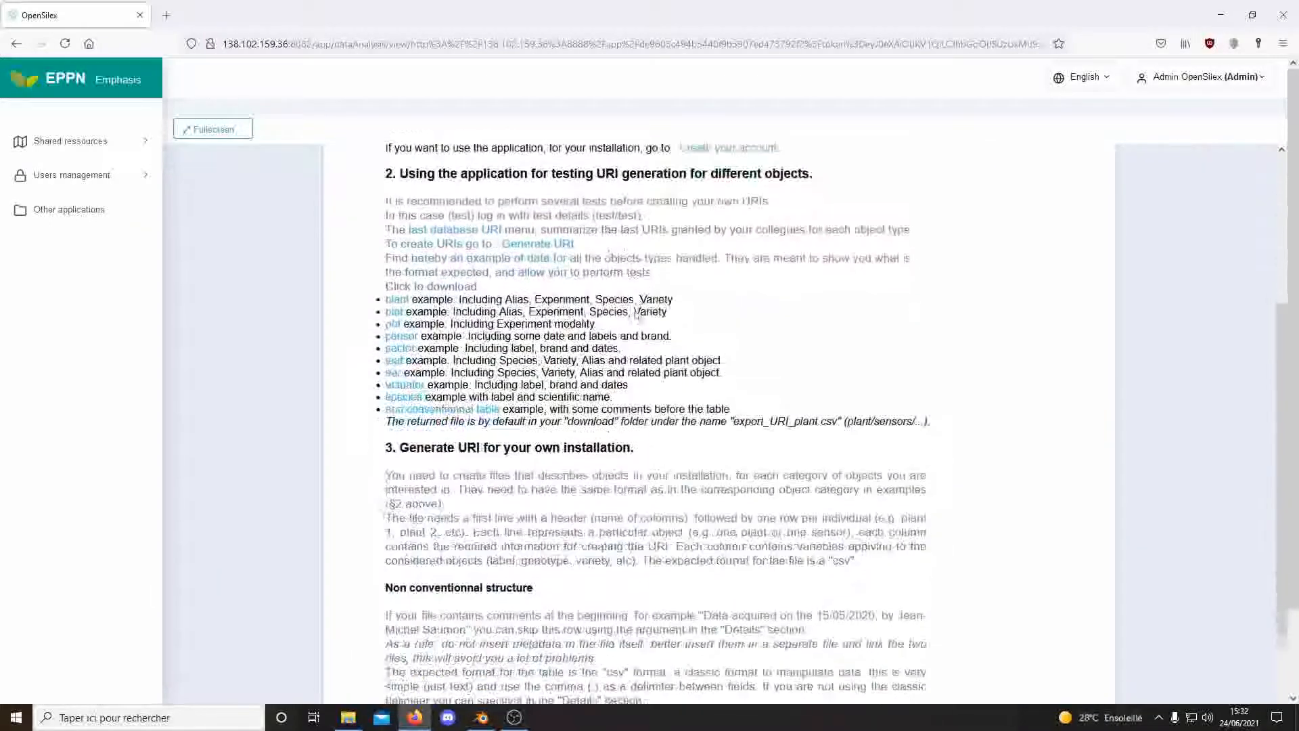
scroll(615, 426, "up", 6)
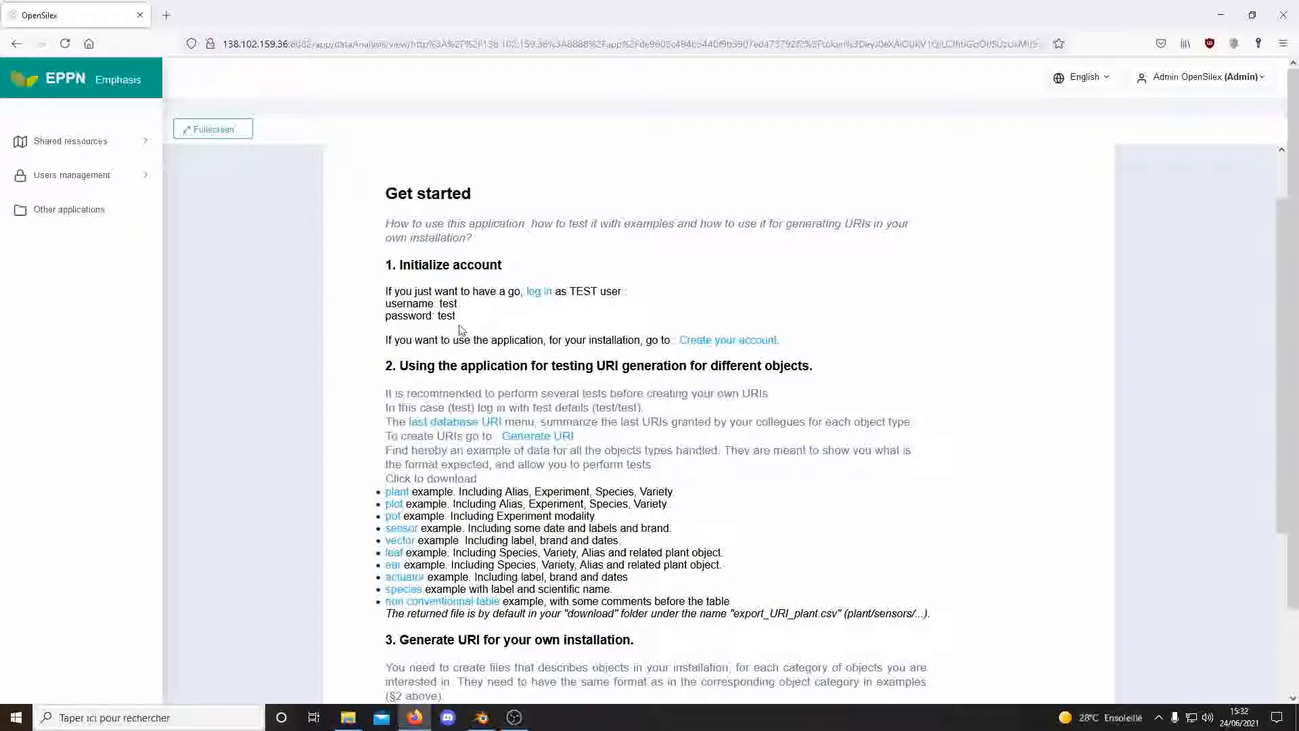
left_click(536, 292)
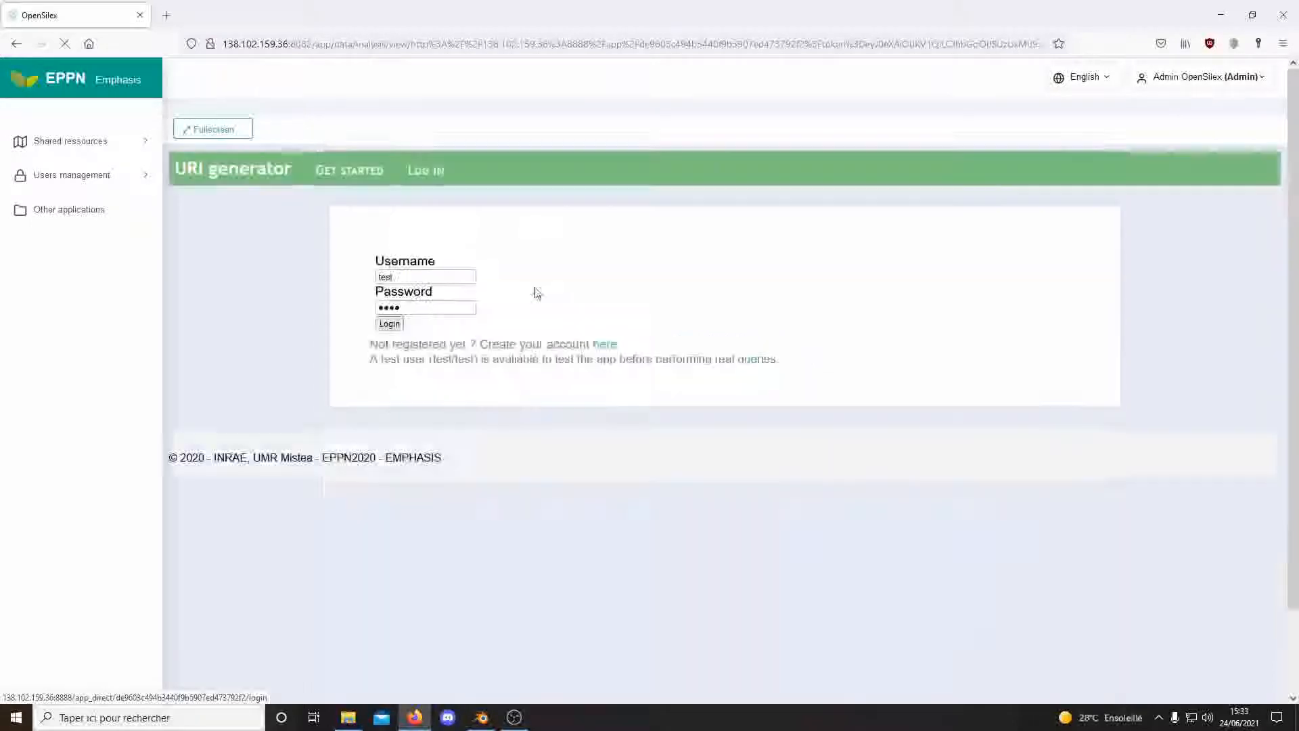
Log in with the test account's username and password, decline saving it, and reopen Get started.
left_click(432, 280)
type("test")
key("Tab")
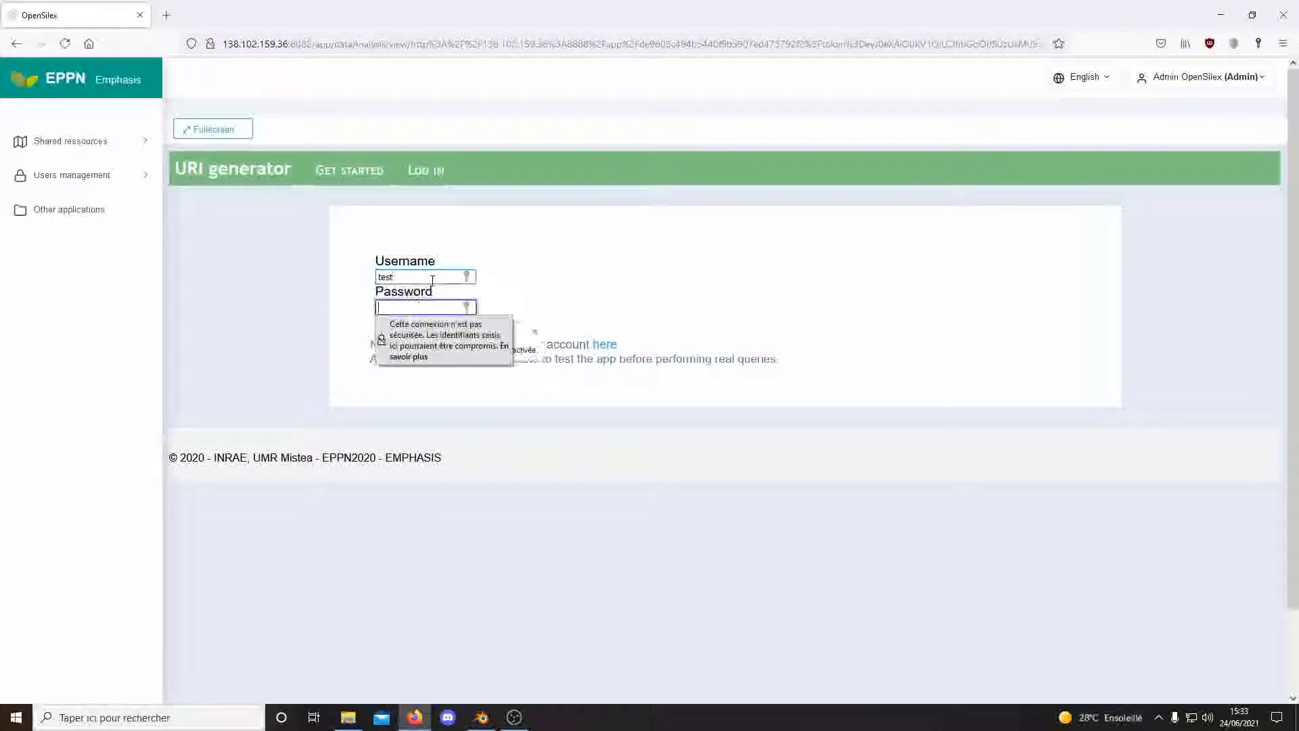
type("t")
left_click(531, 289)
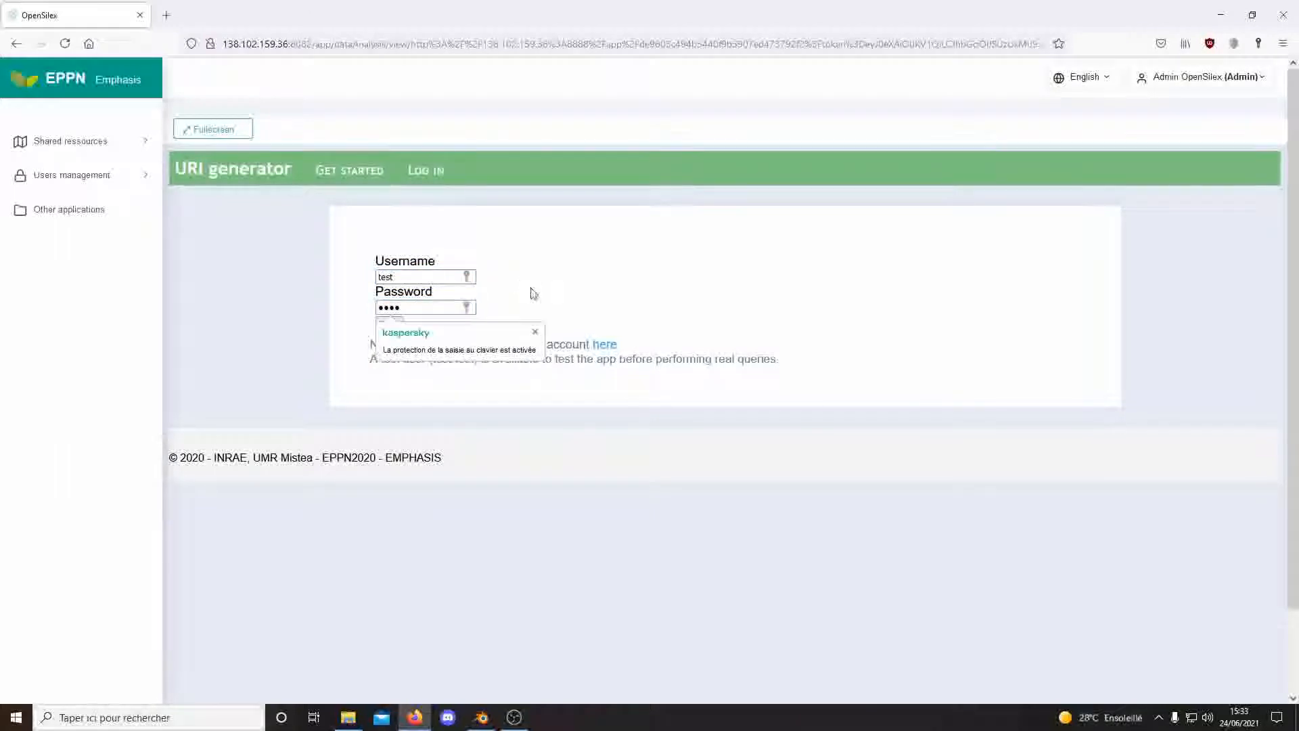
left_click(390, 326)
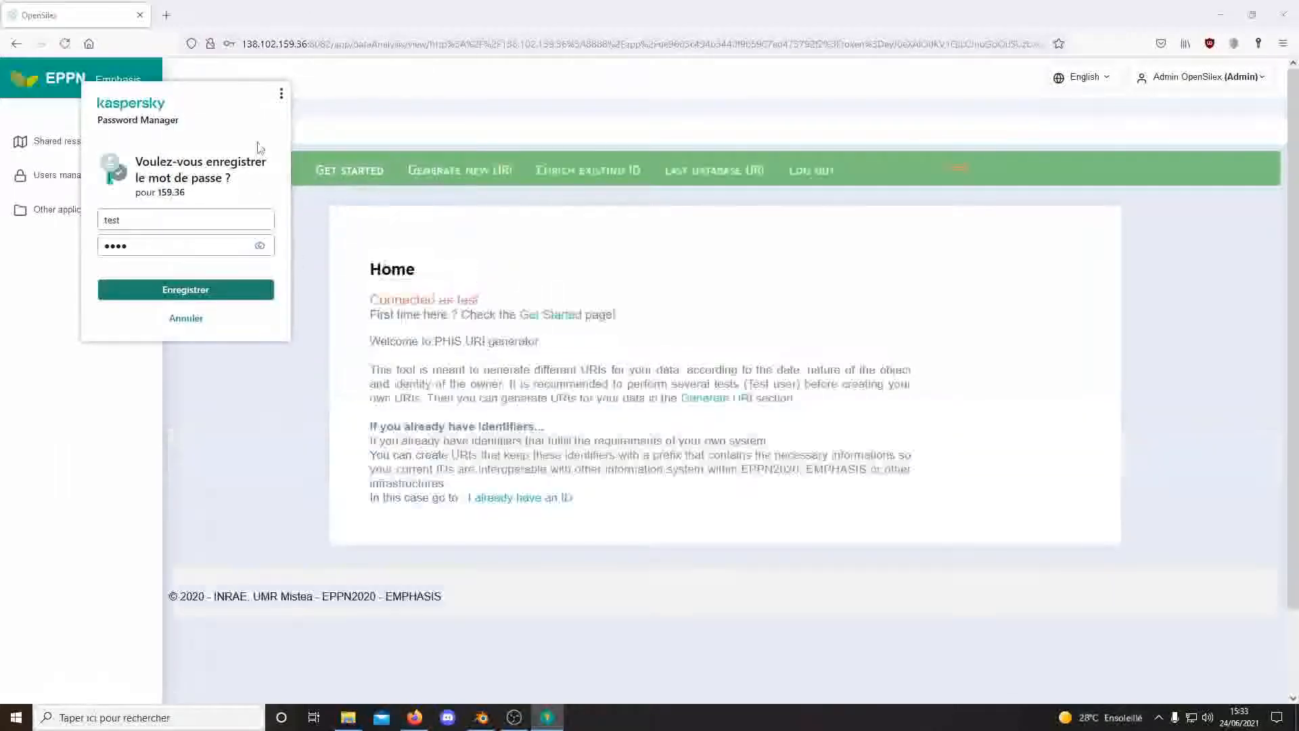
left_click(189, 317)
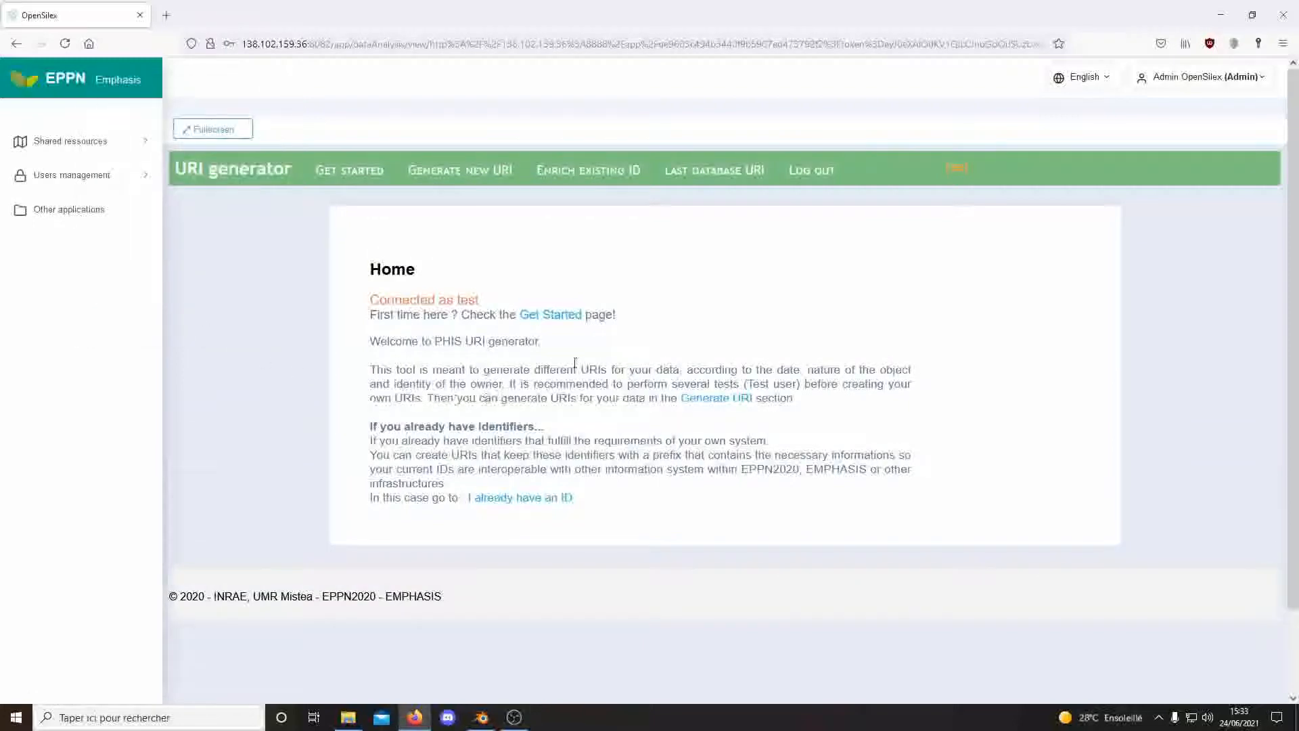
left_click(357, 173)
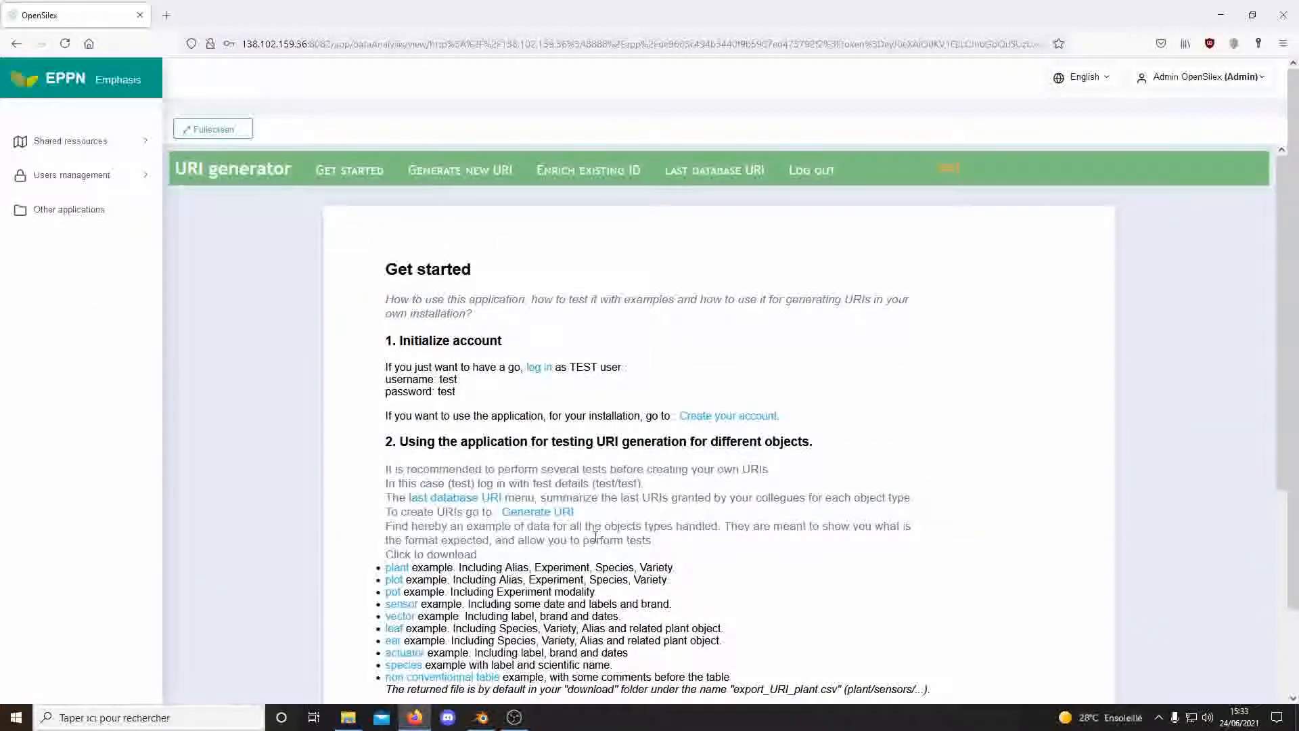
Download the sensor example file example_sensor.csv from the guide and save it to disk.
scroll(586, 420, "down", 2)
scroll(570, 343, "down", 2)
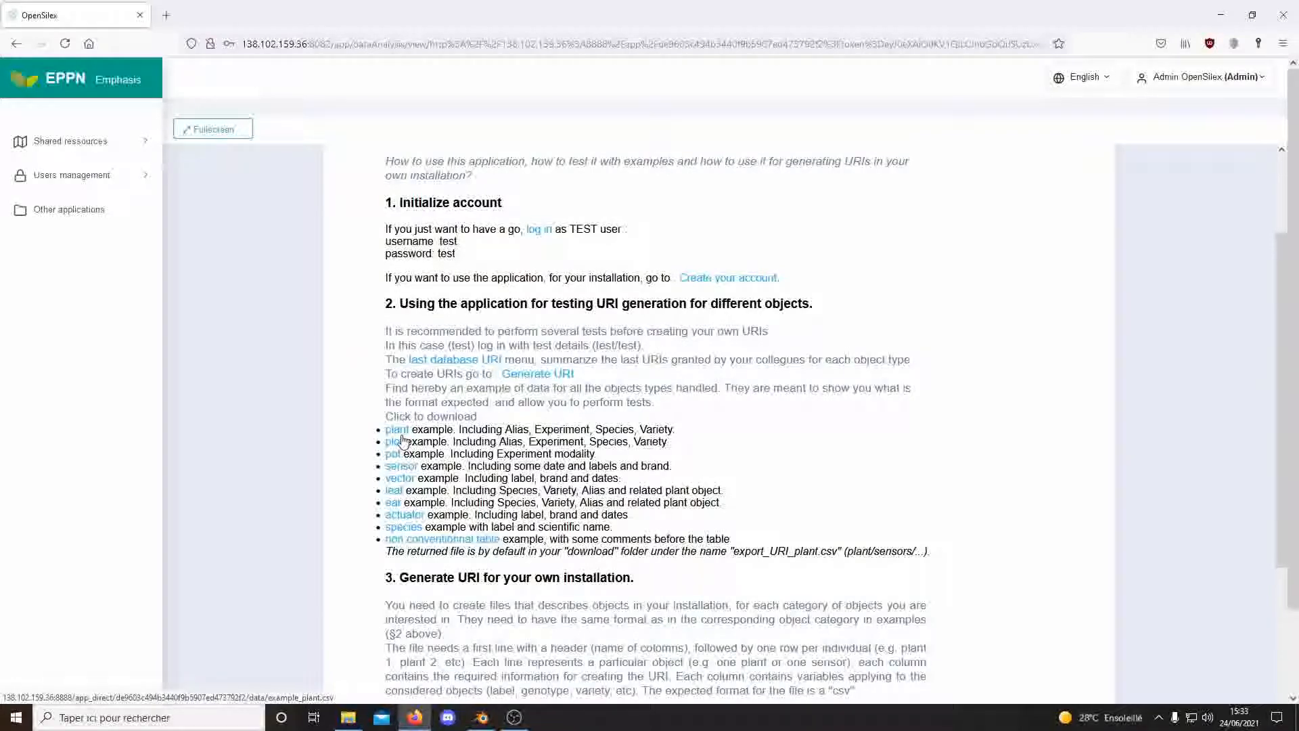
left_click(410, 471)
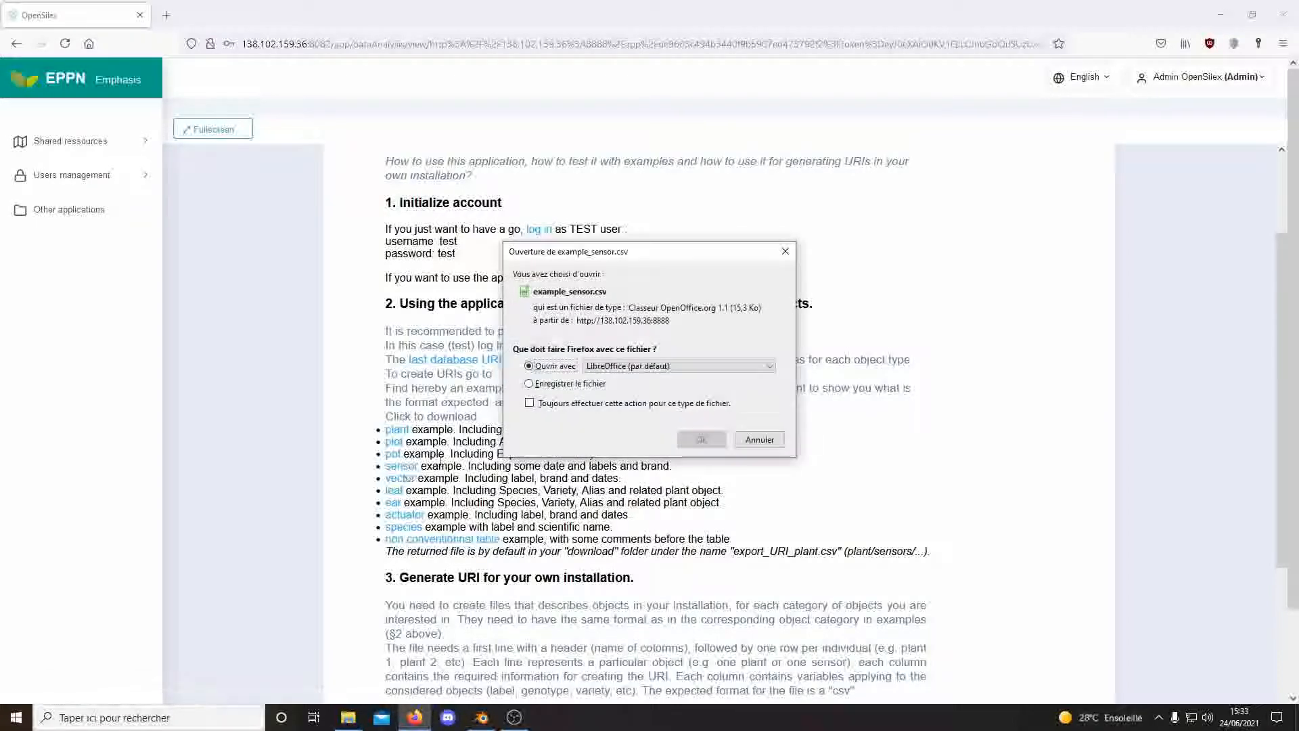
left_click(571, 383)
left_click(688, 439)
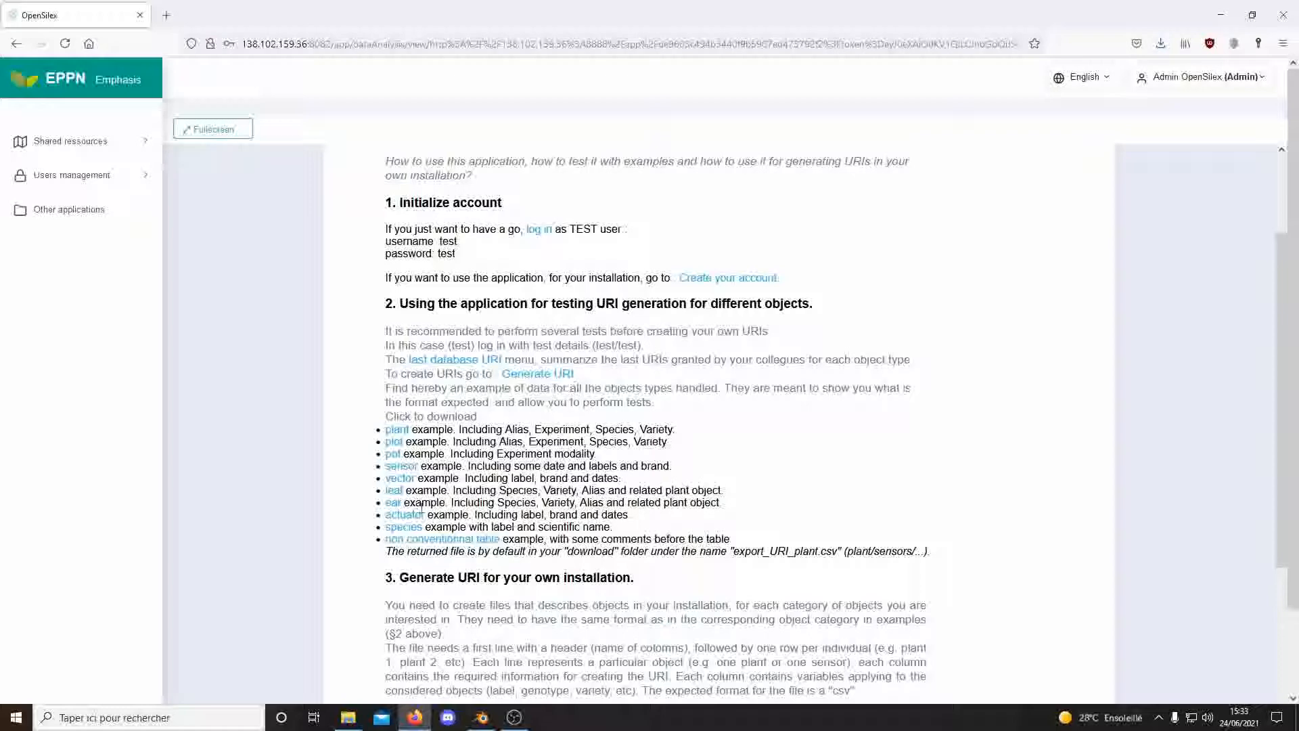
scroll(527, 471, "up", 3)
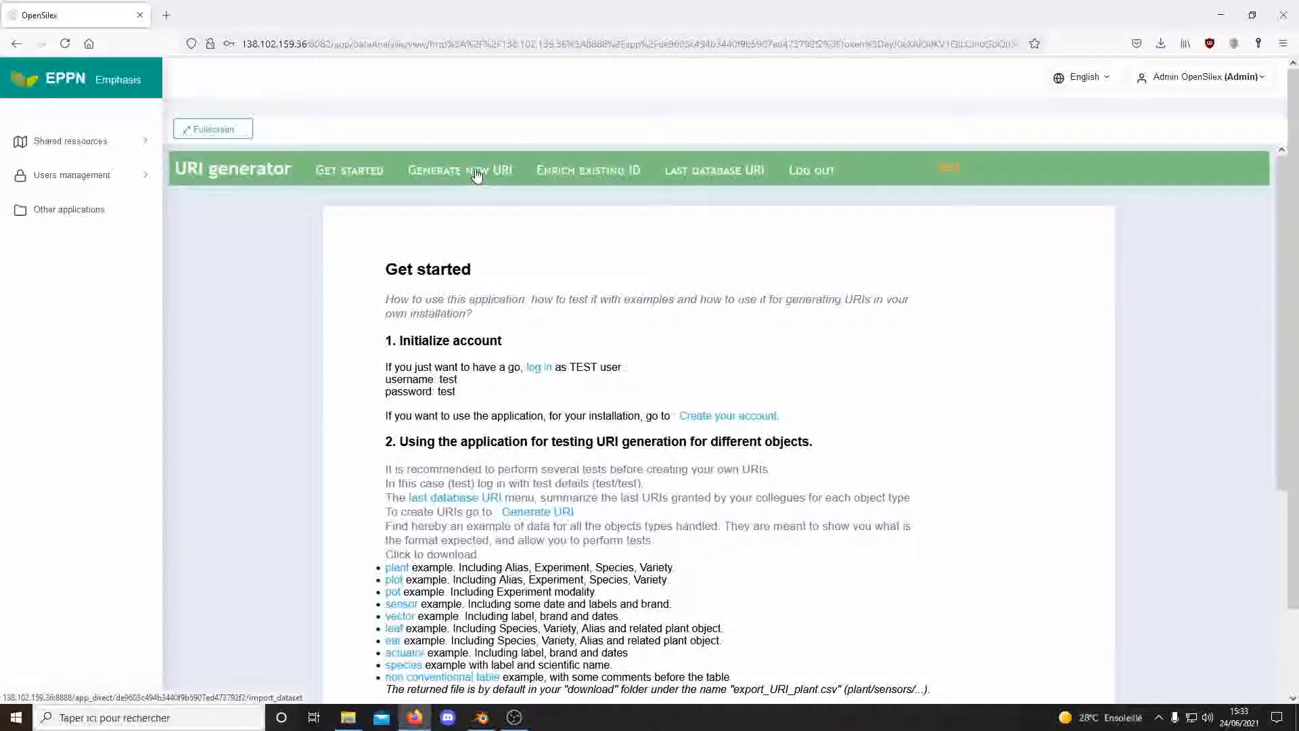
Load example_sensor(1).csv into the Generate new URI form and put the cursor in Host Name.
left_click(432, 169)
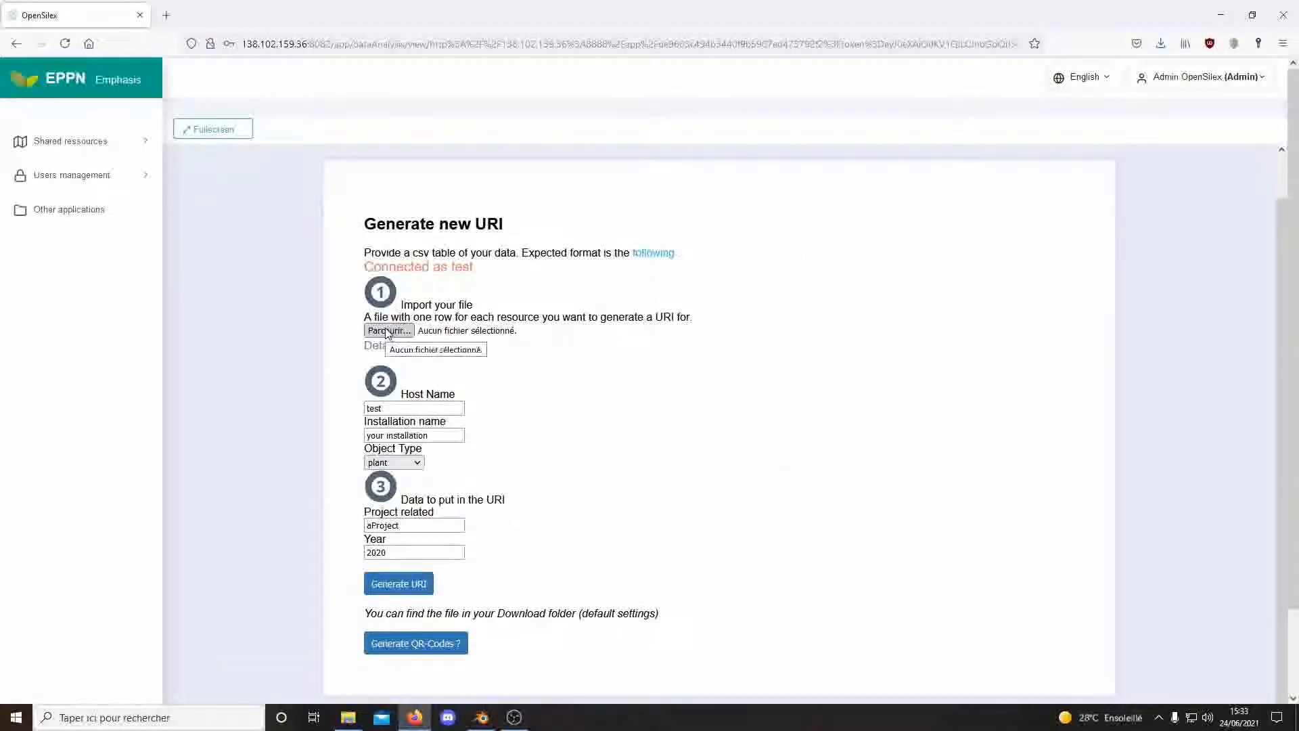
left_click(388, 331)
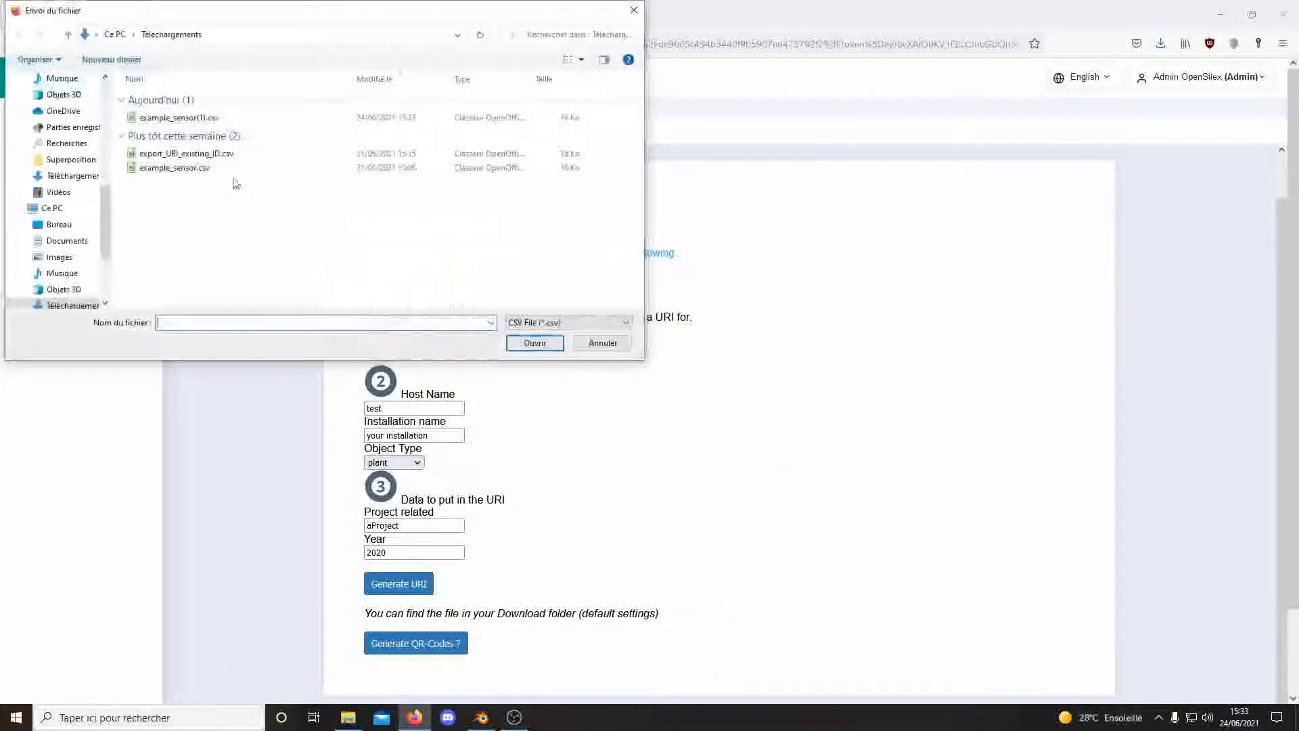
left_click(203, 119)
left_click(534, 343)
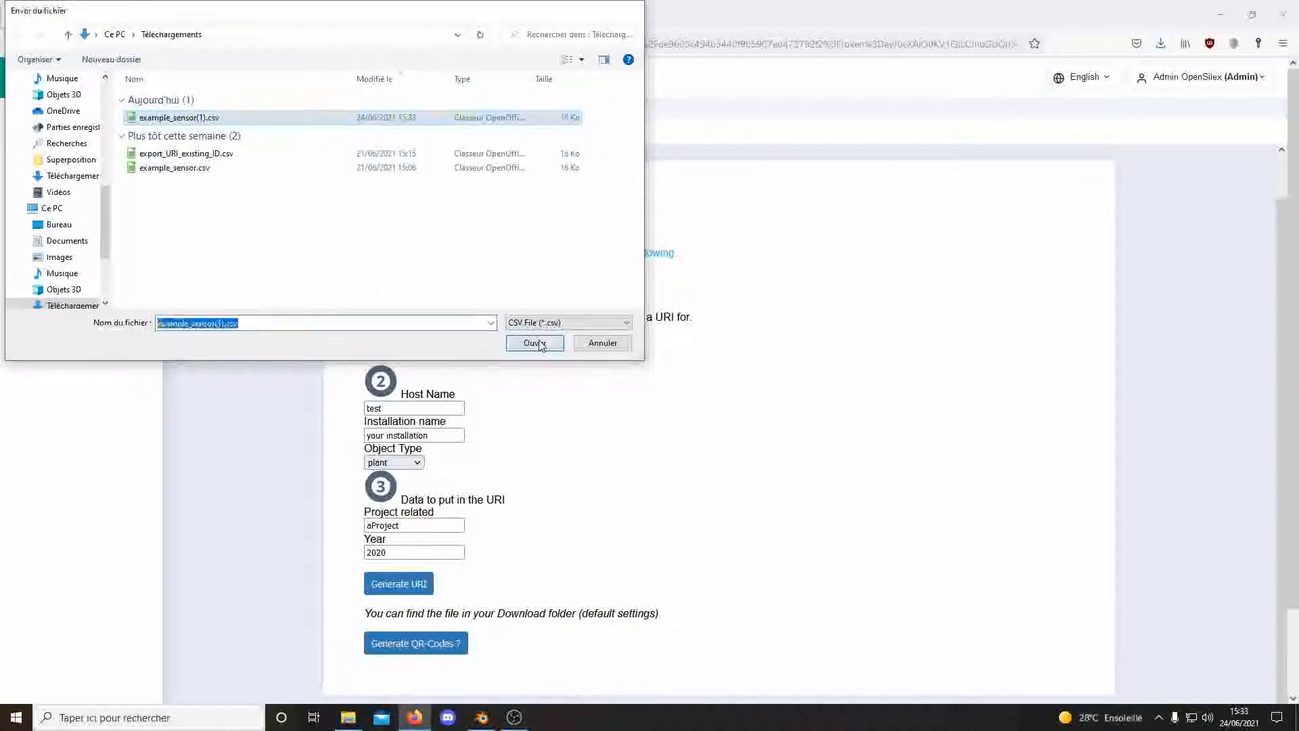
scroll(474, 394, "down", 3)
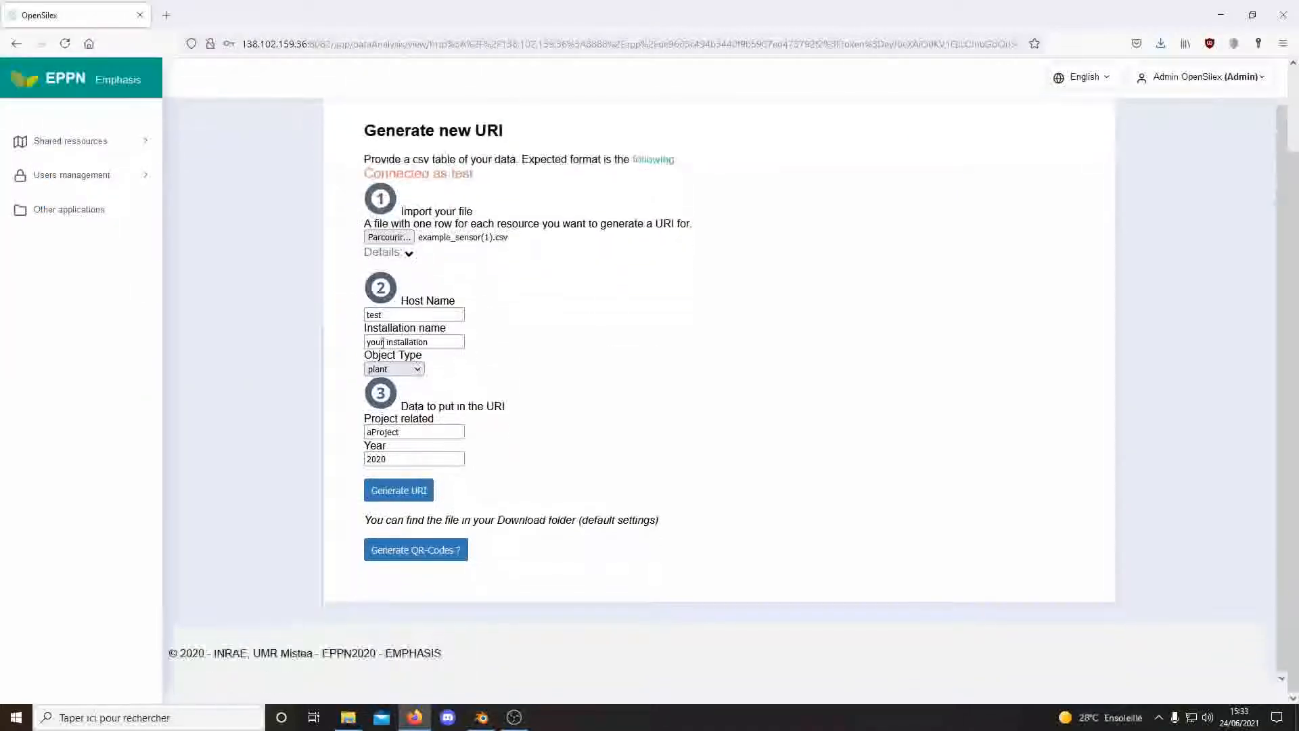
left_click(405, 315)
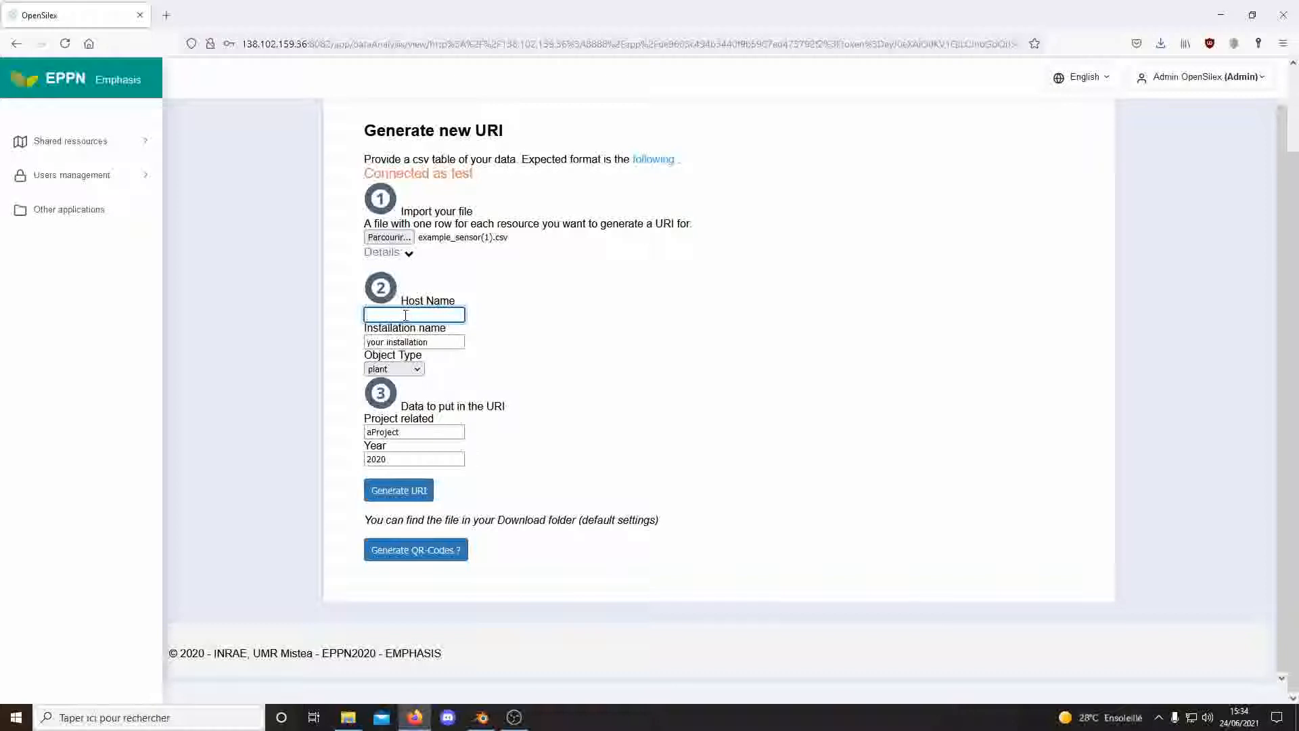
Enter demo as Host Name and demo_unit as Installation name, leaving object type as plant.
type("demo")
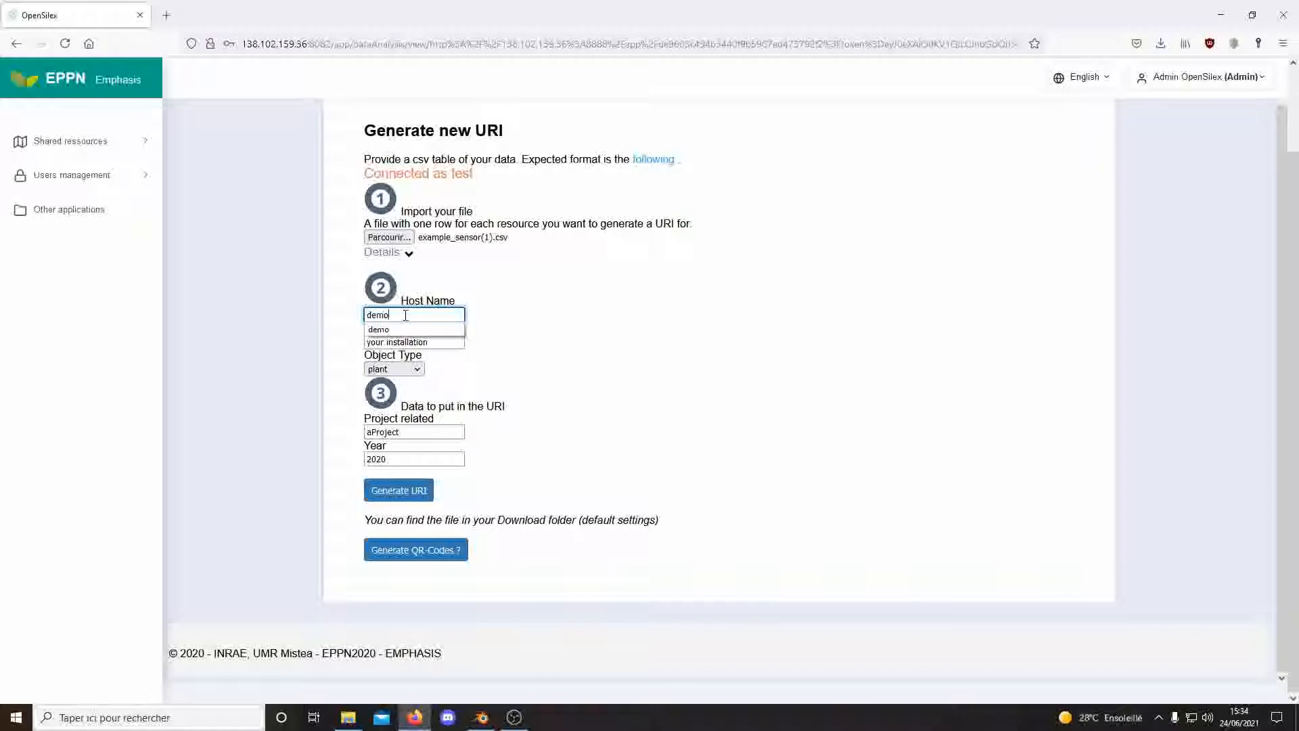
left_click(513, 326)
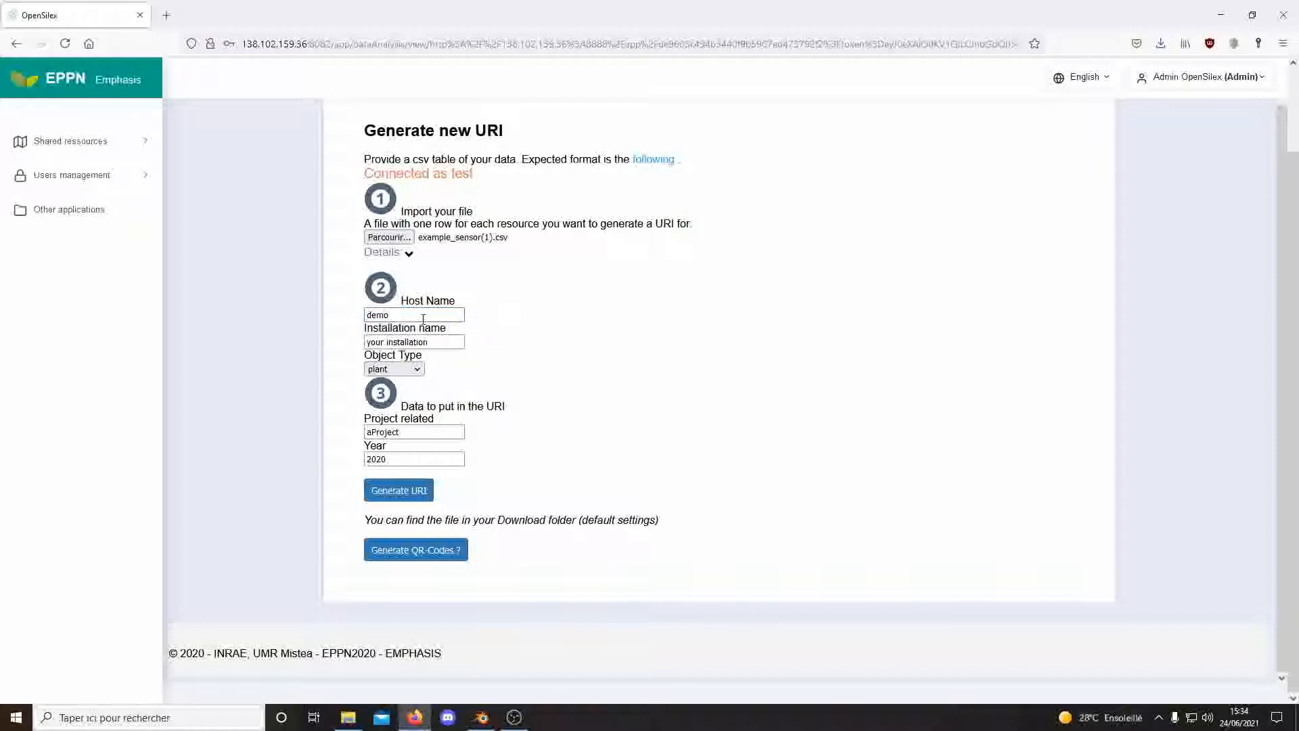
left_click(391, 342)
left_click_drag(445, 348, 339, 346)
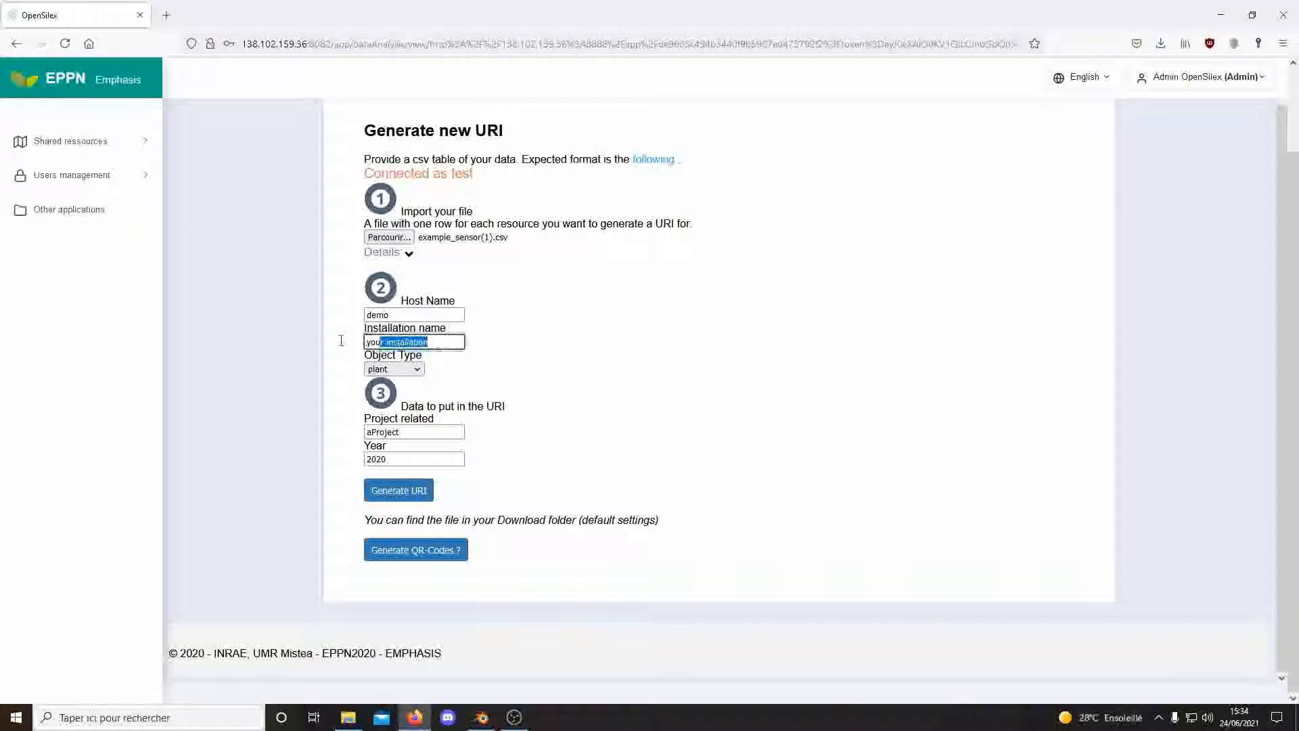
type("demo")
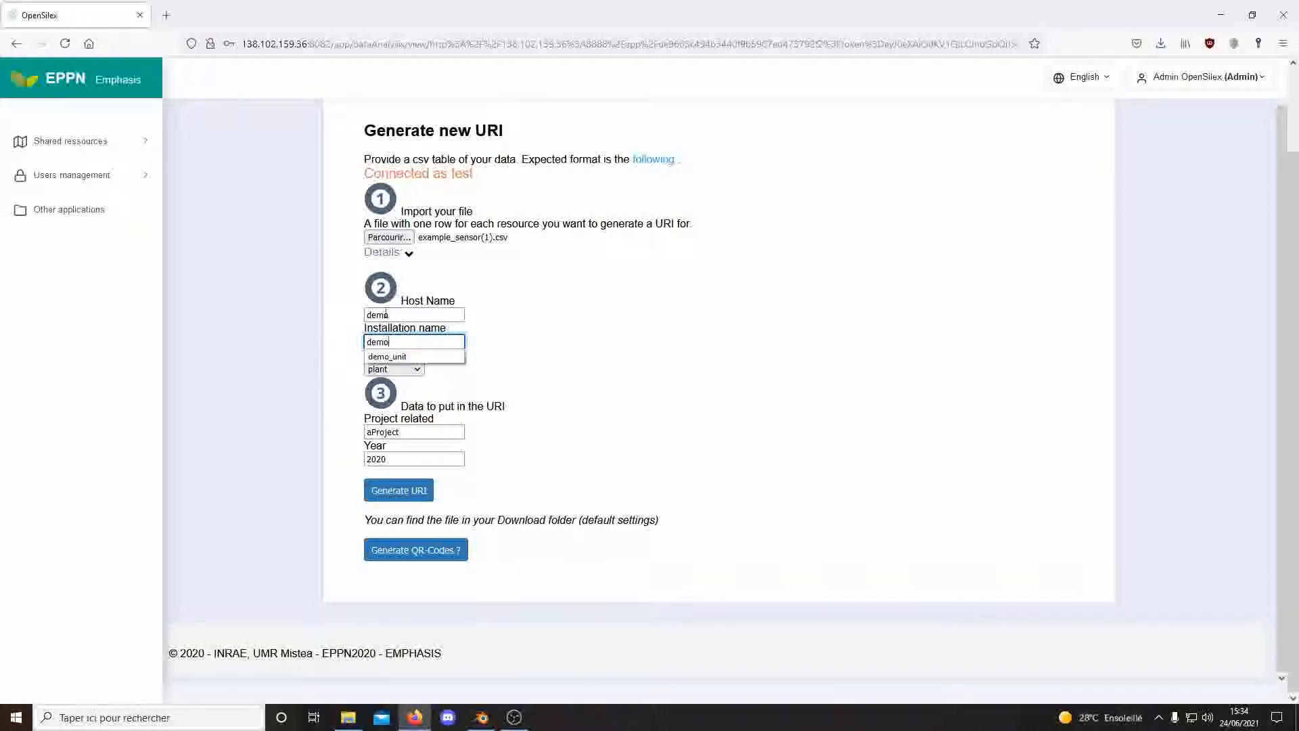
left_click(389, 356)
left_click(549, 355)
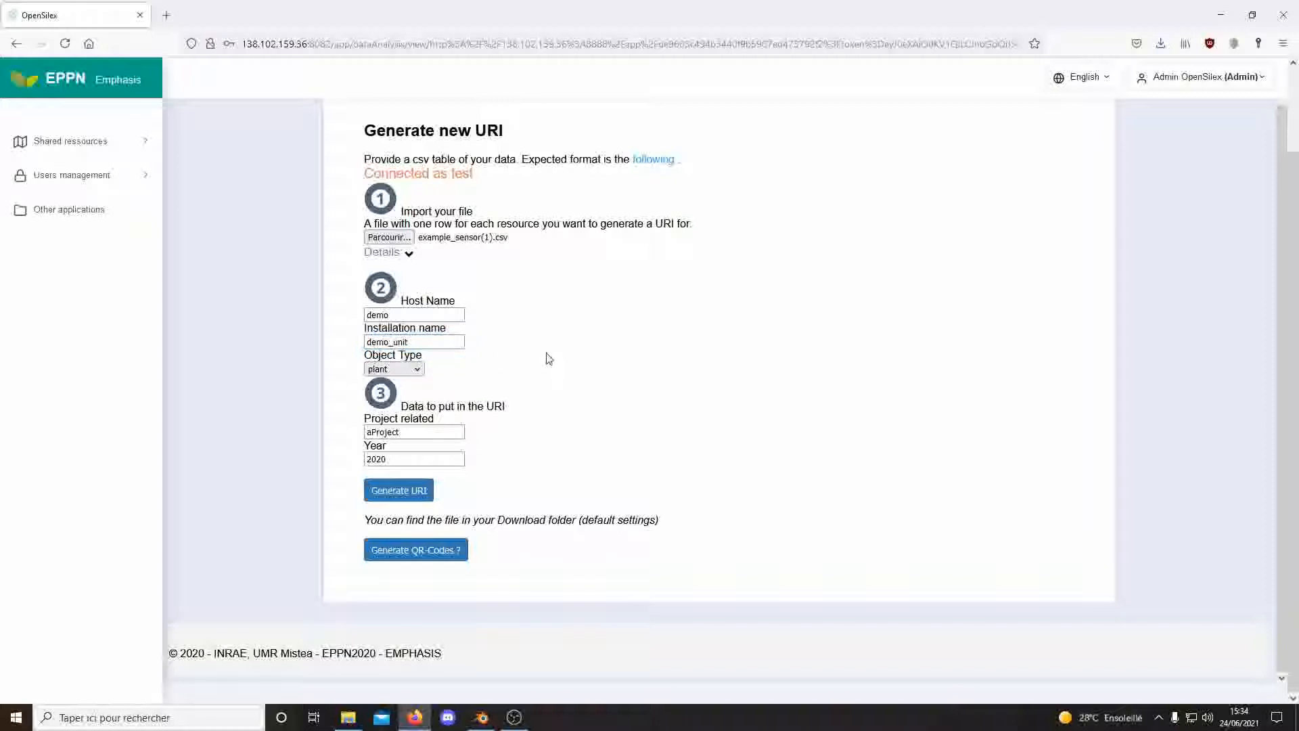
left_click(415, 370)
left_click(417, 371)
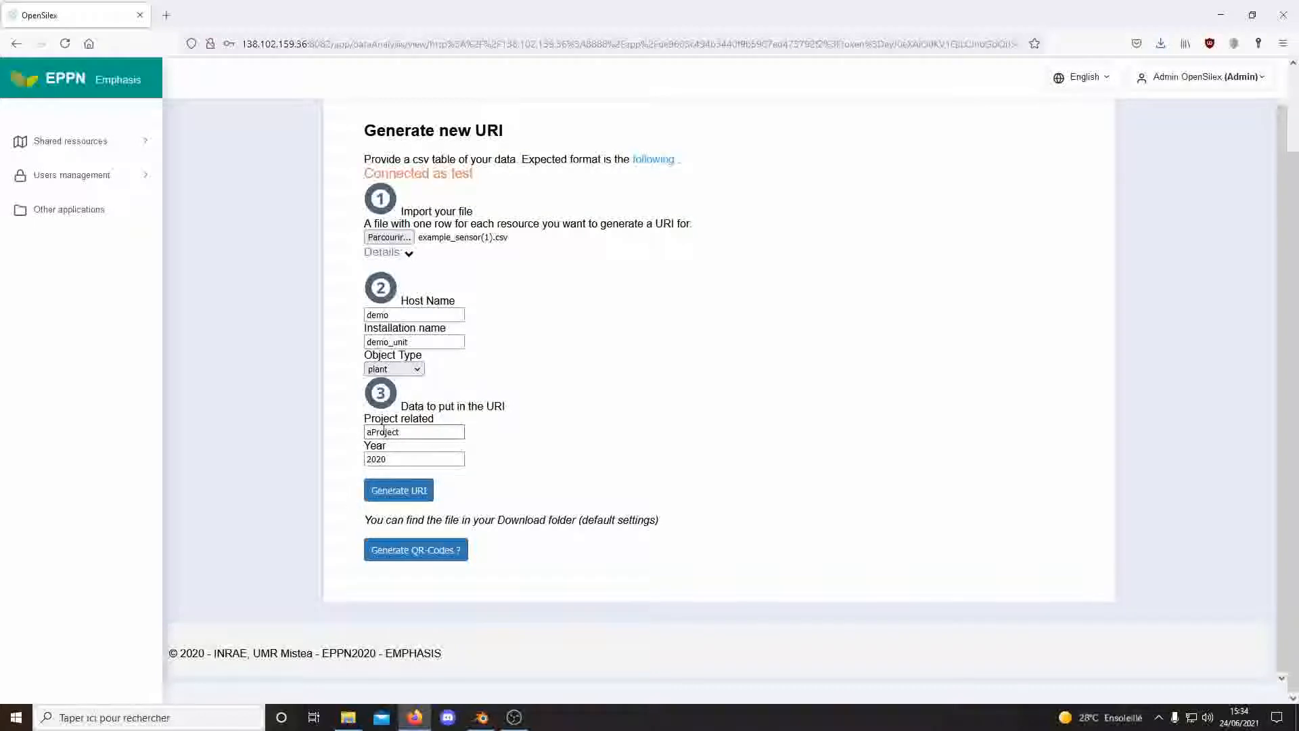
Change the object type to sensor and the Year to 2021.
left_click(417, 370)
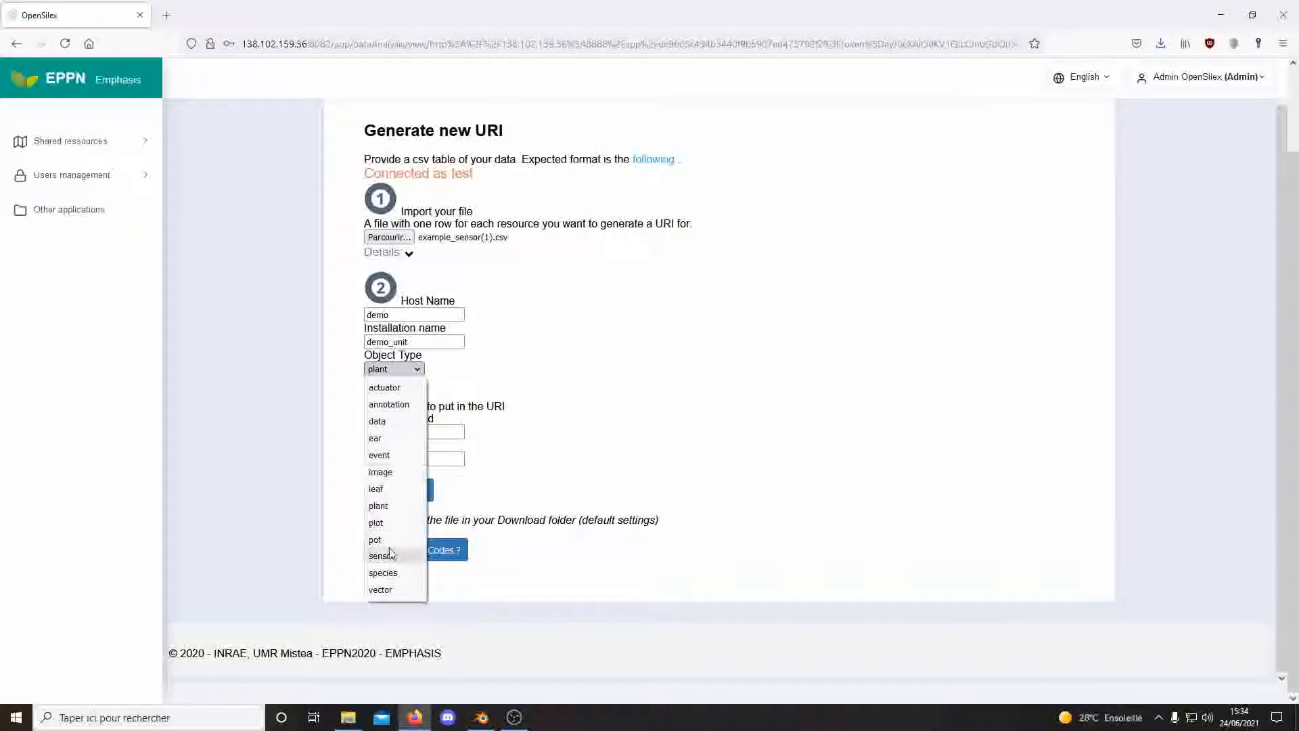
left_click(387, 489)
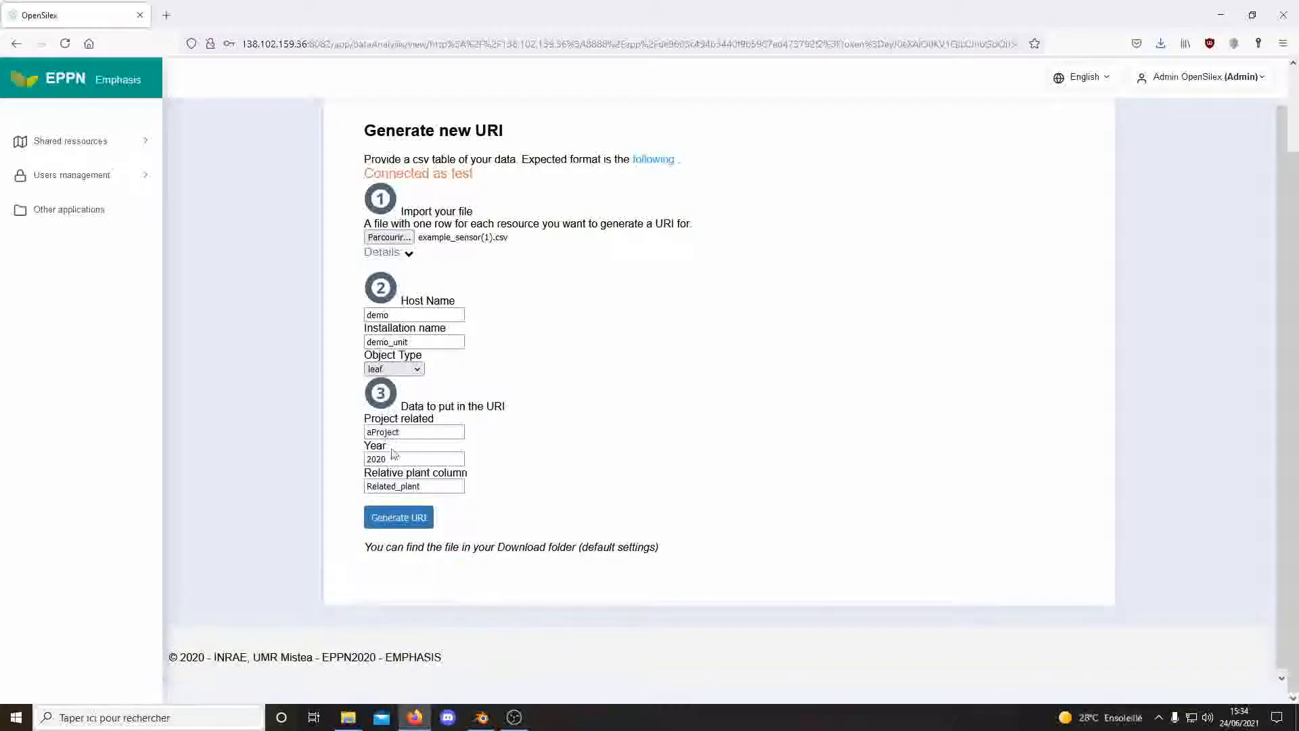
left_click(399, 370)
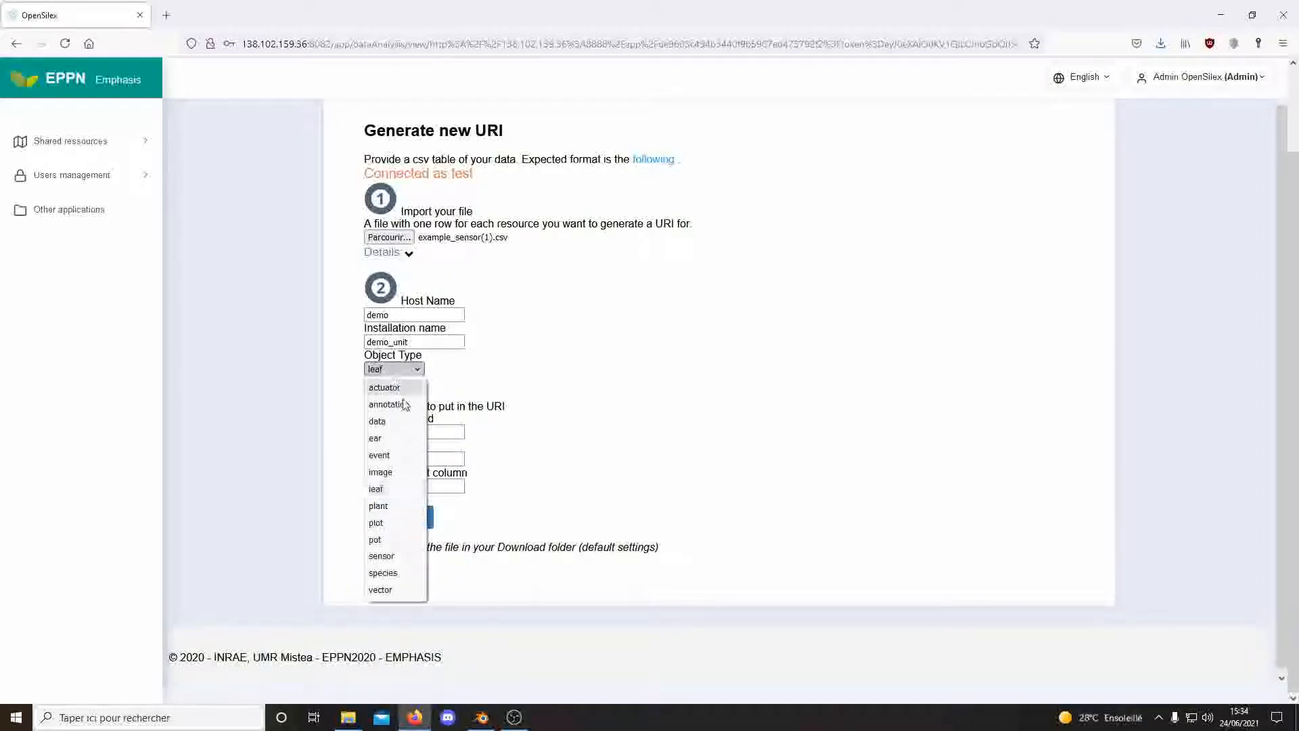
left_click(392, 556)
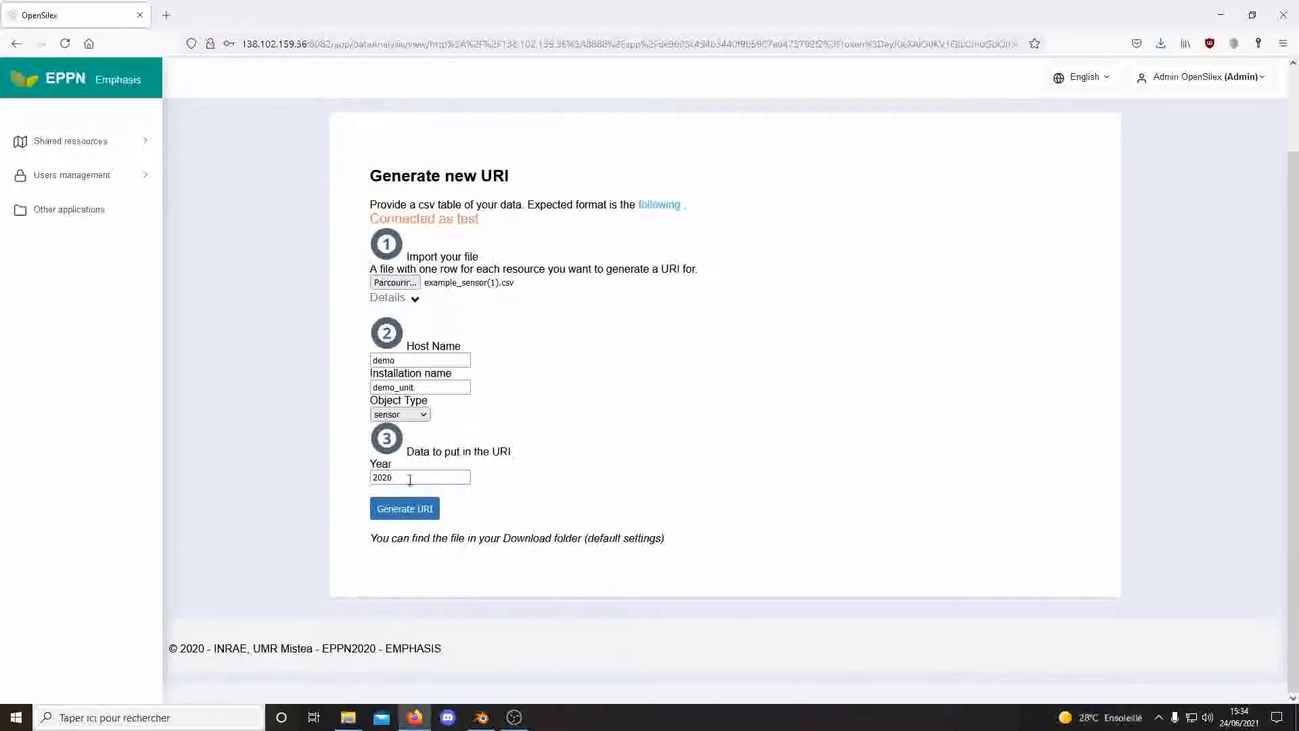
left_click(409, 478)
key("BackSpace")
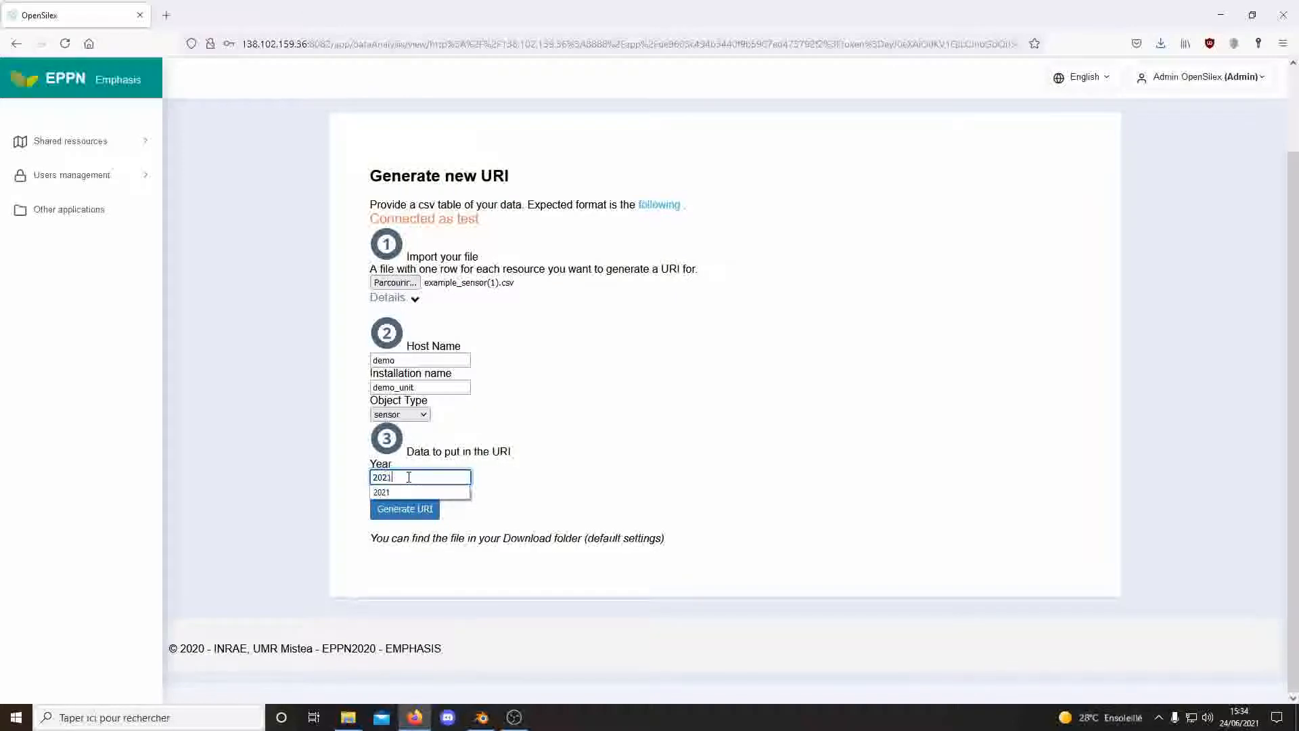
type("1")
left_click(426, 512)
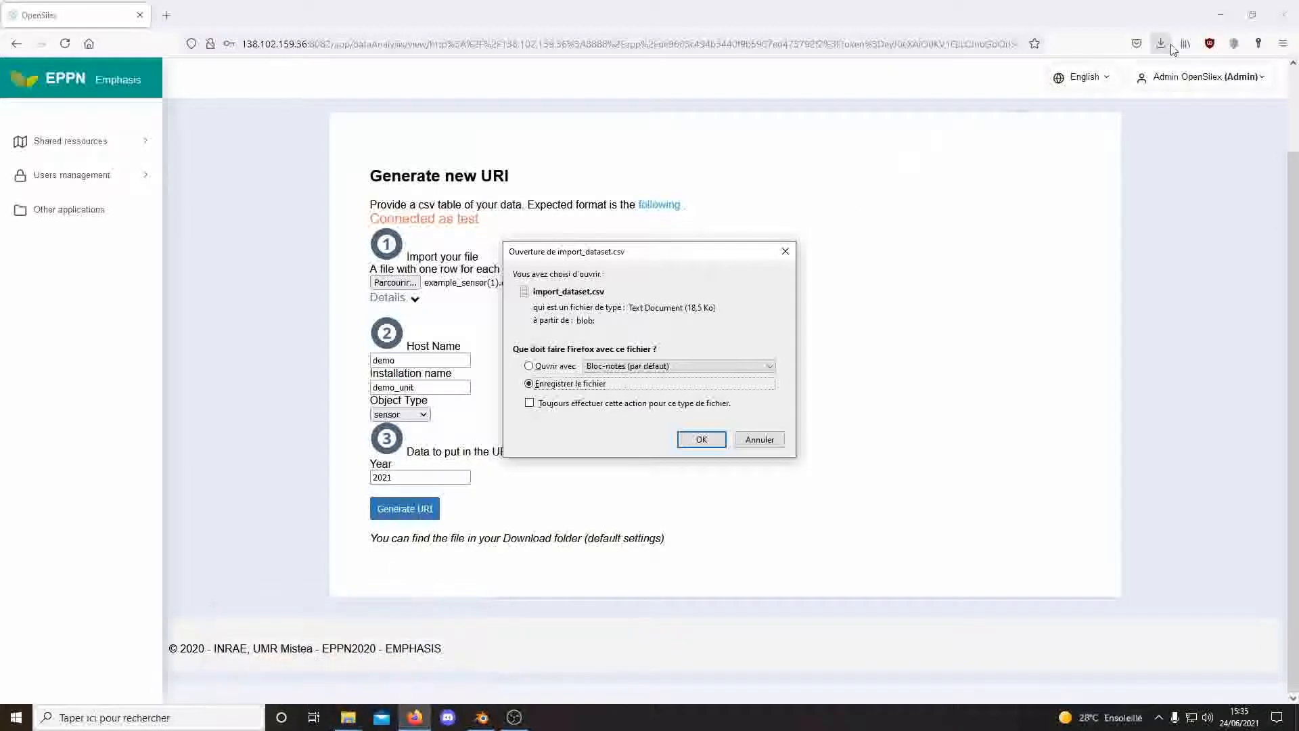
Save the generated import_dataset(1).csv and open it from the downloads panel.
left_click(702, 440)
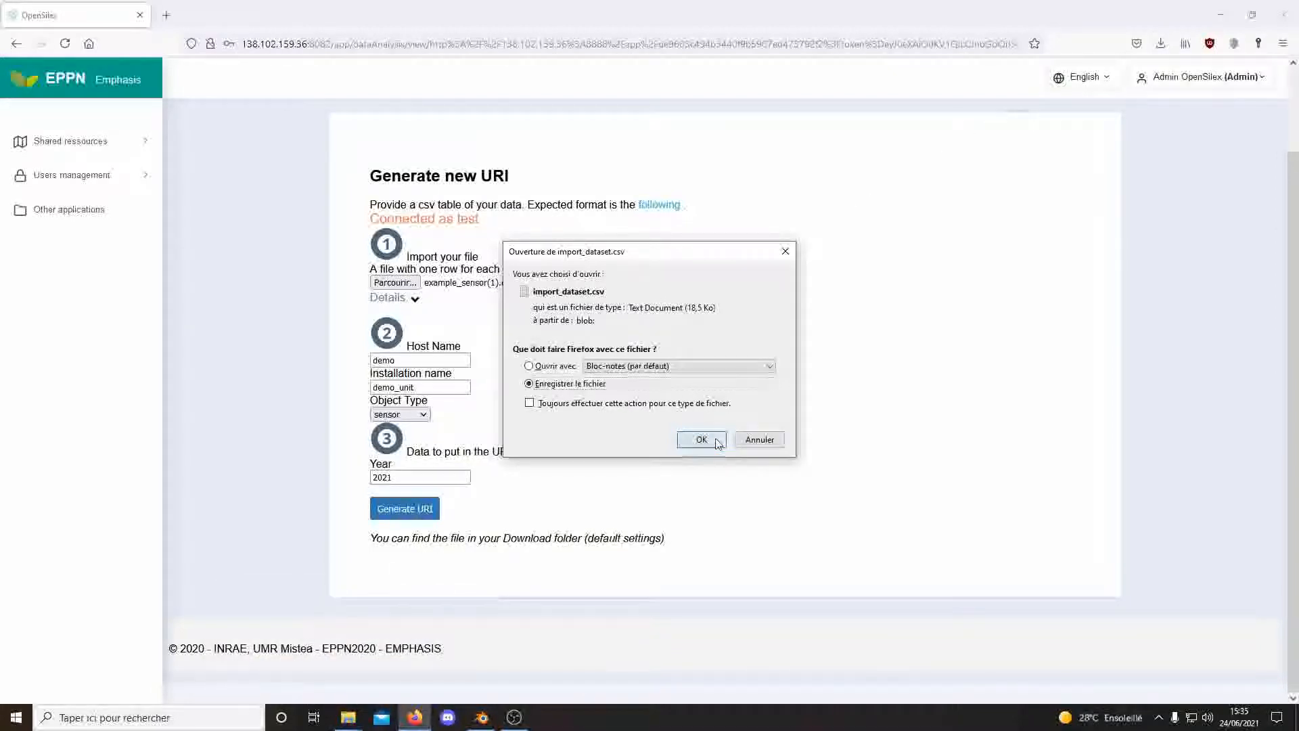
left_click(1159, 49)
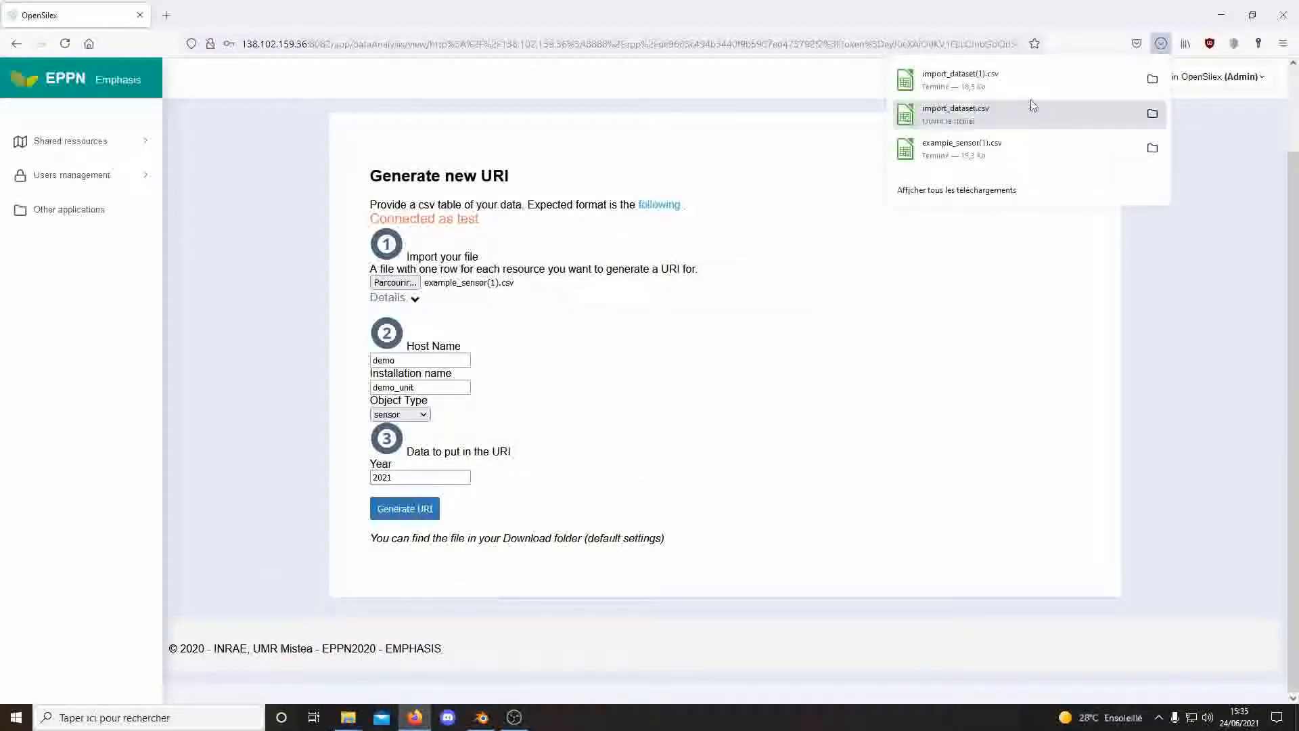
left_click(1021, 85)
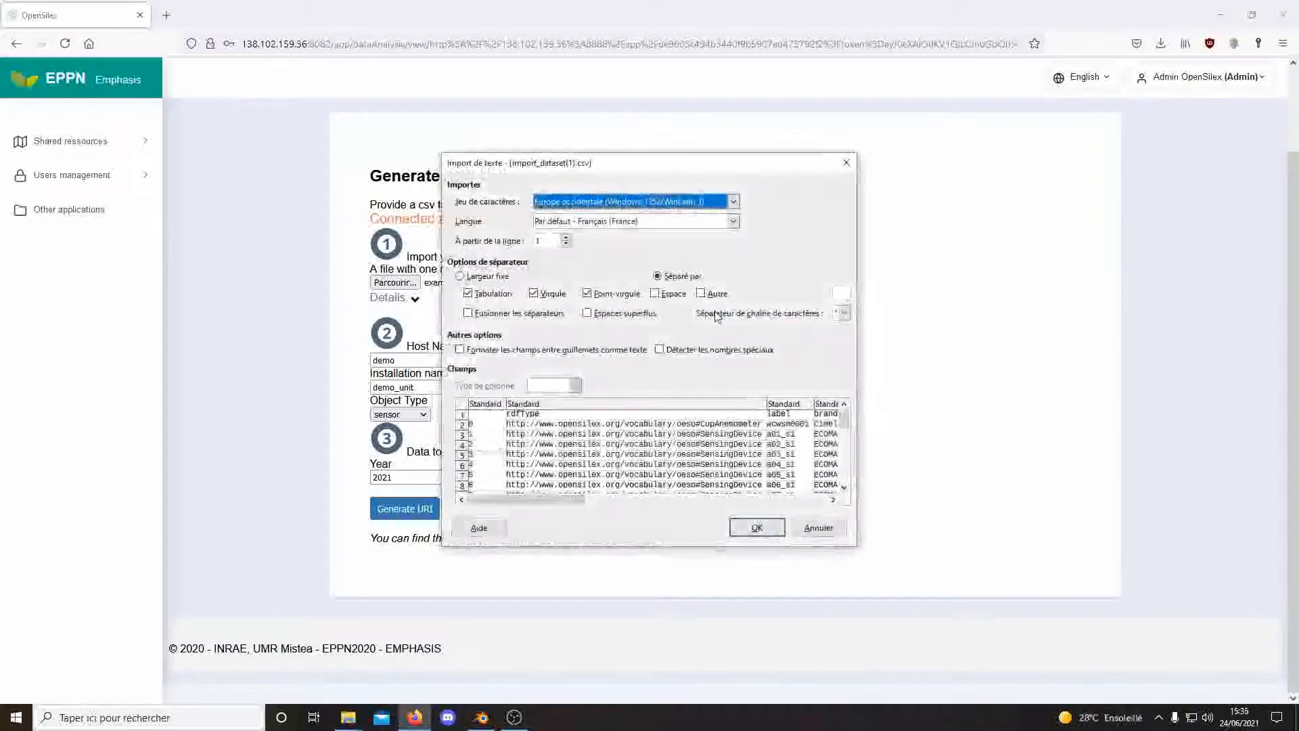
Accept the text import and inspect the demo/demo_unit/2021 sensor URIs in column K, leaving them unchanged.
left_click(762, 528)
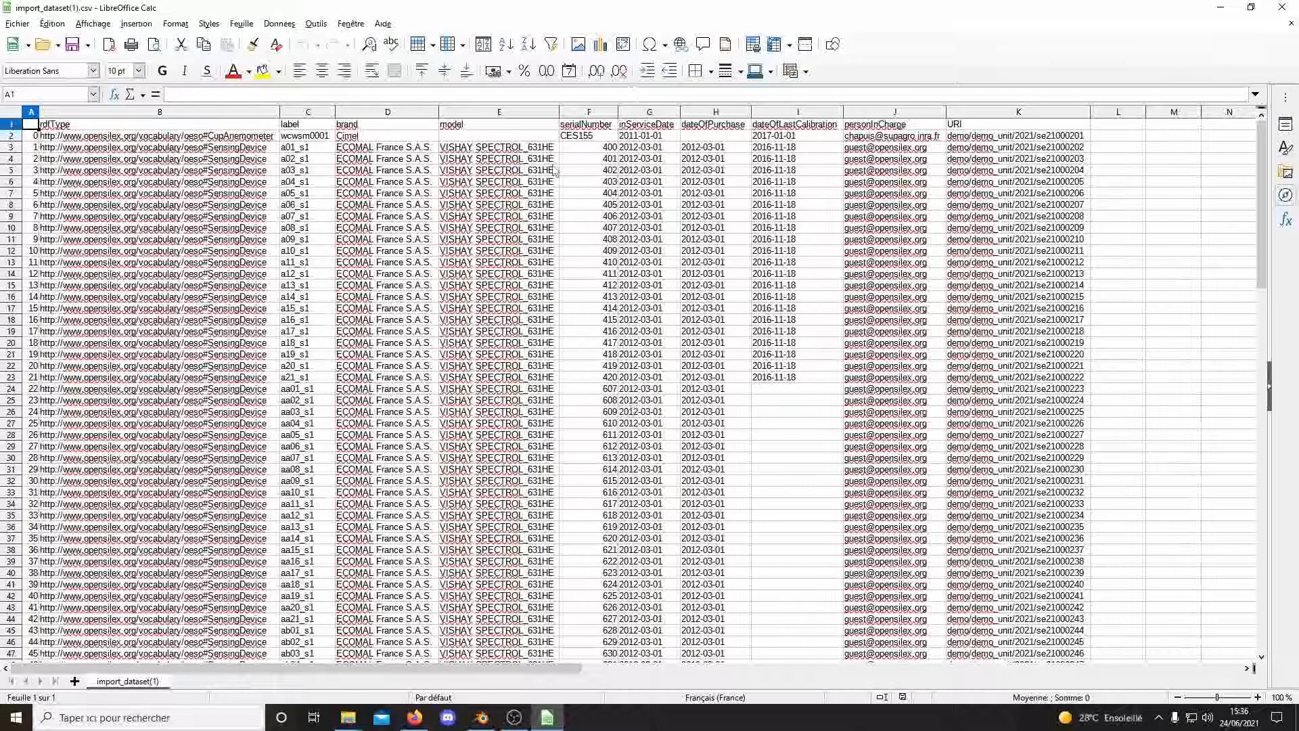
left_click(1028, 113)
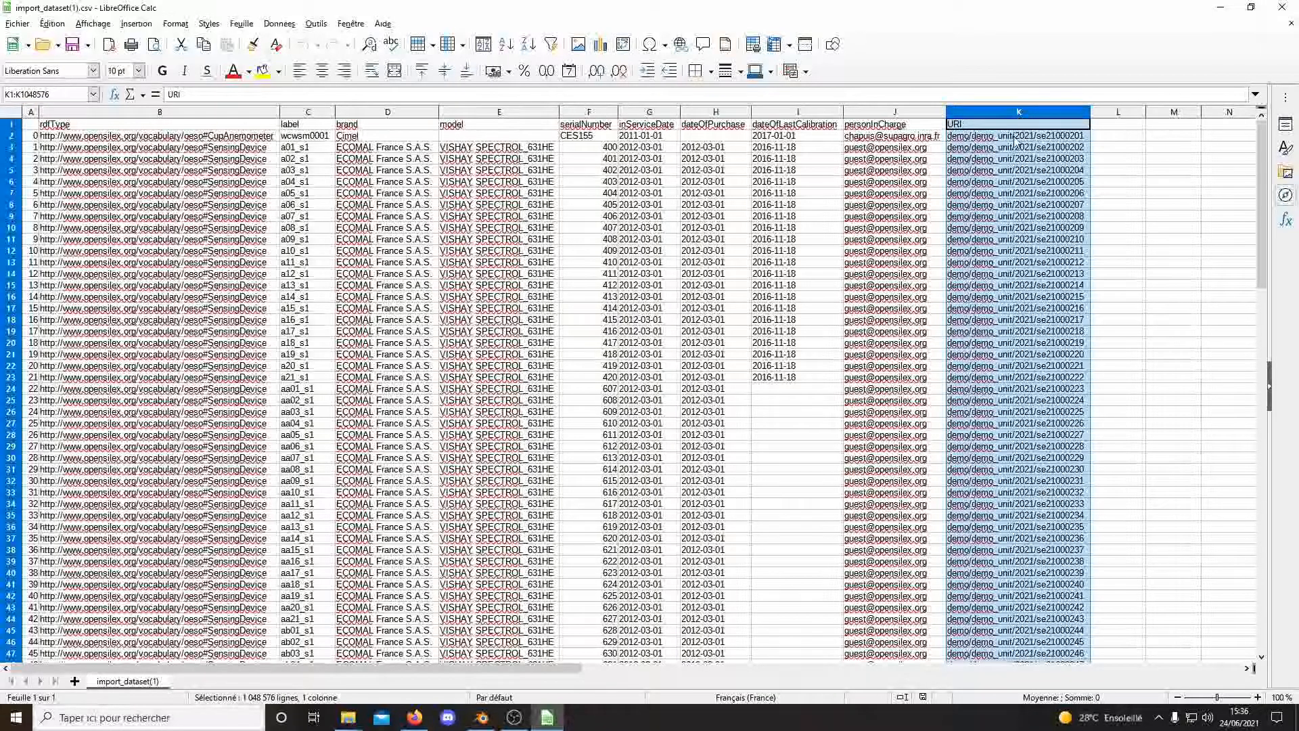
left_click(1016, 141)
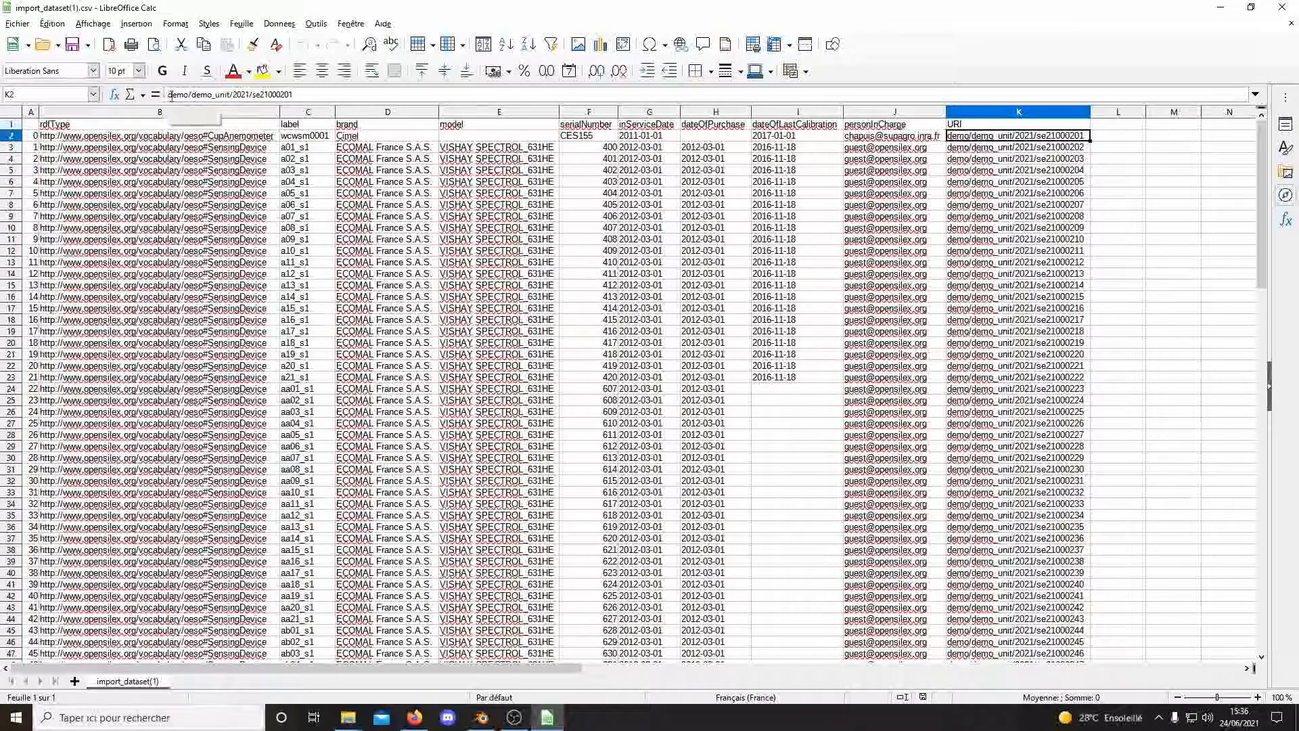
left_click_drag(169, 95, 222, 95)
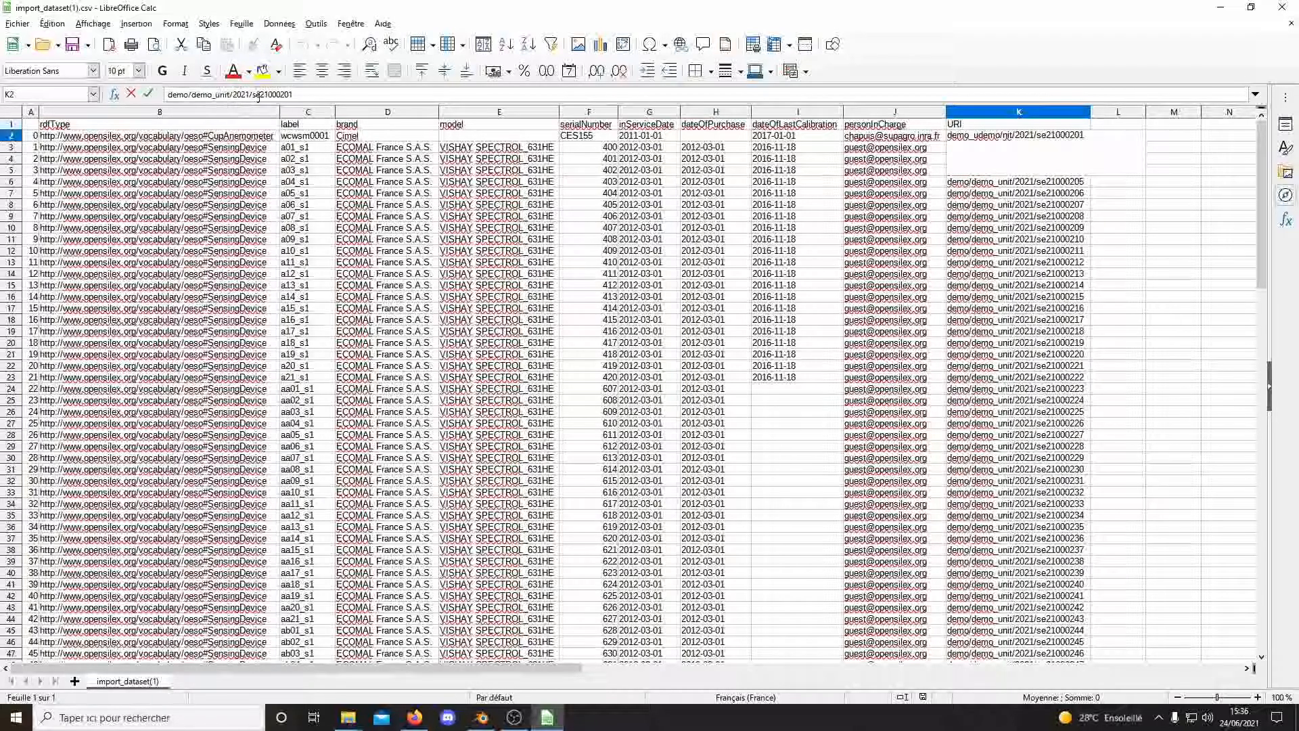
left_click_drag(295, 94, 226, 95)
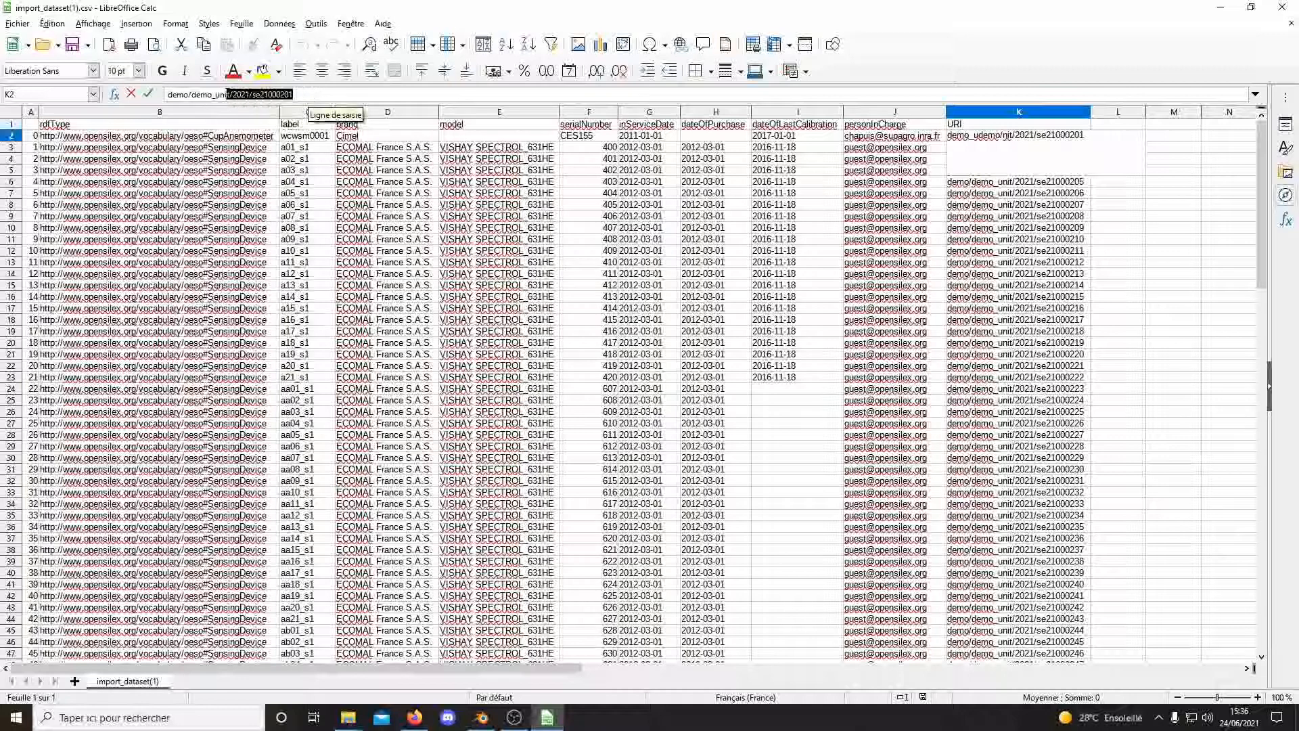
left_click(242, 95)
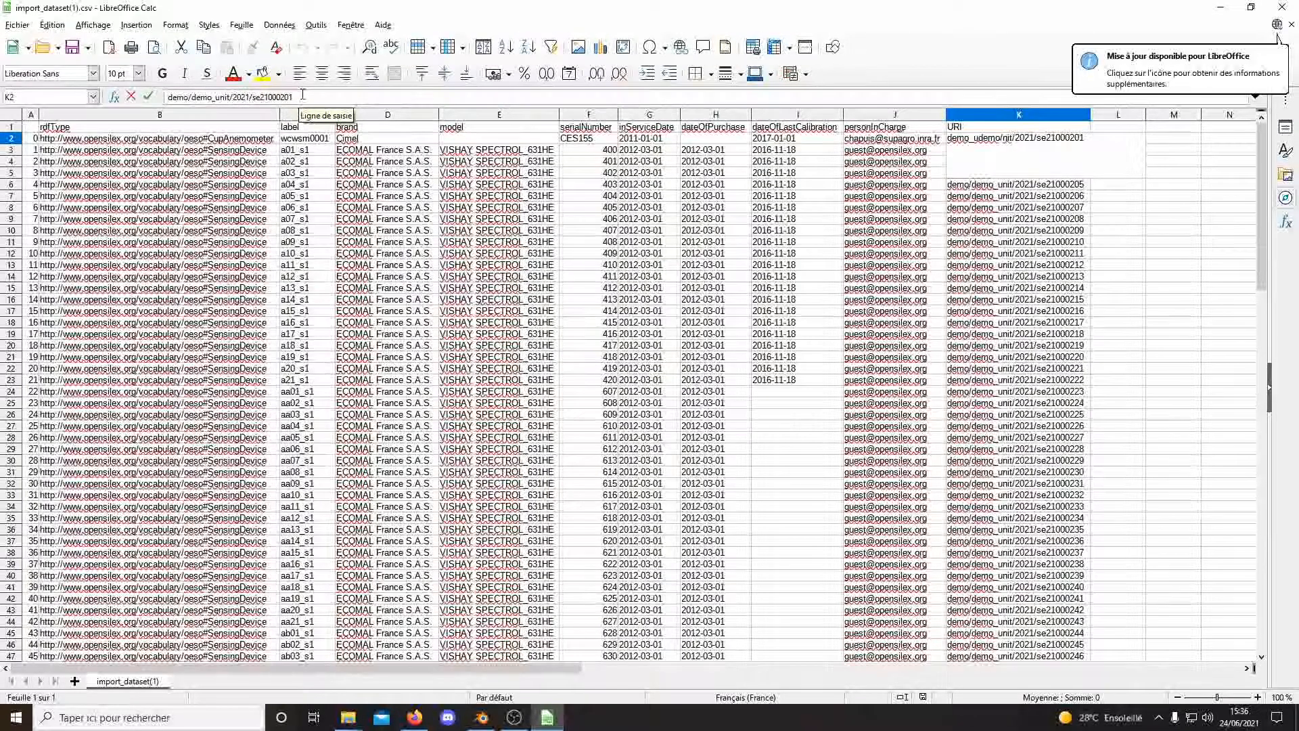
left_click(302, 95)
key("shift+Tab")
key("Tab")
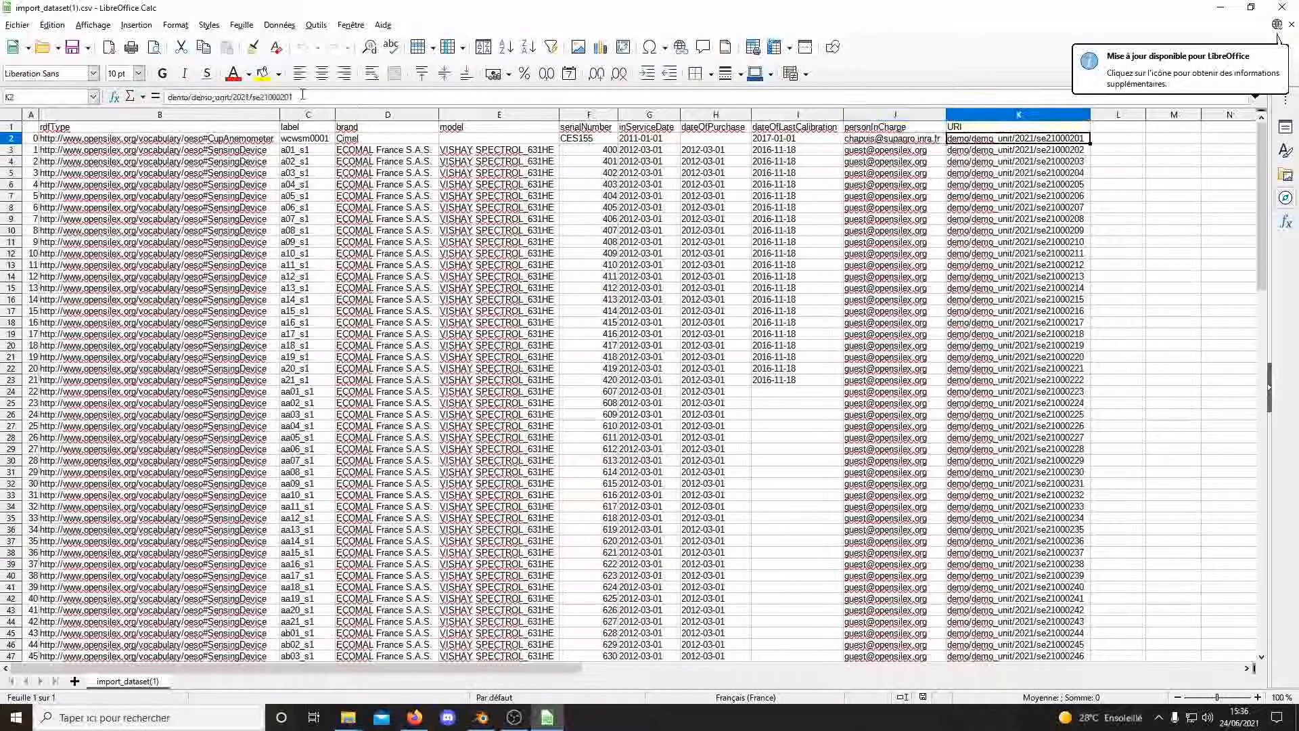
key("Down")
key("Down")
key("Down")
key("Down")
key("Down")
key("Down")
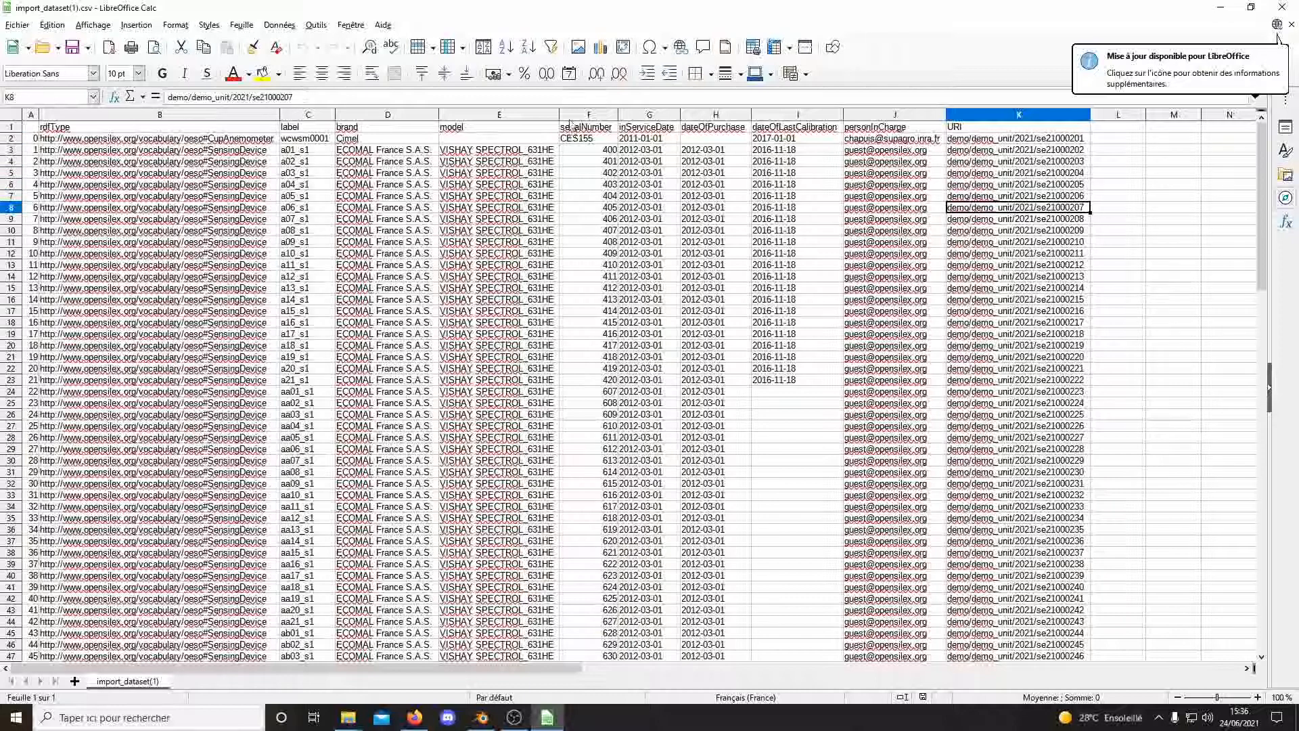
Check sensor labels a03_s1, a04_s1 and a01_s1 in column C, then switch back to Firefox.
left_click(308, 115)
left_click(307, 173)
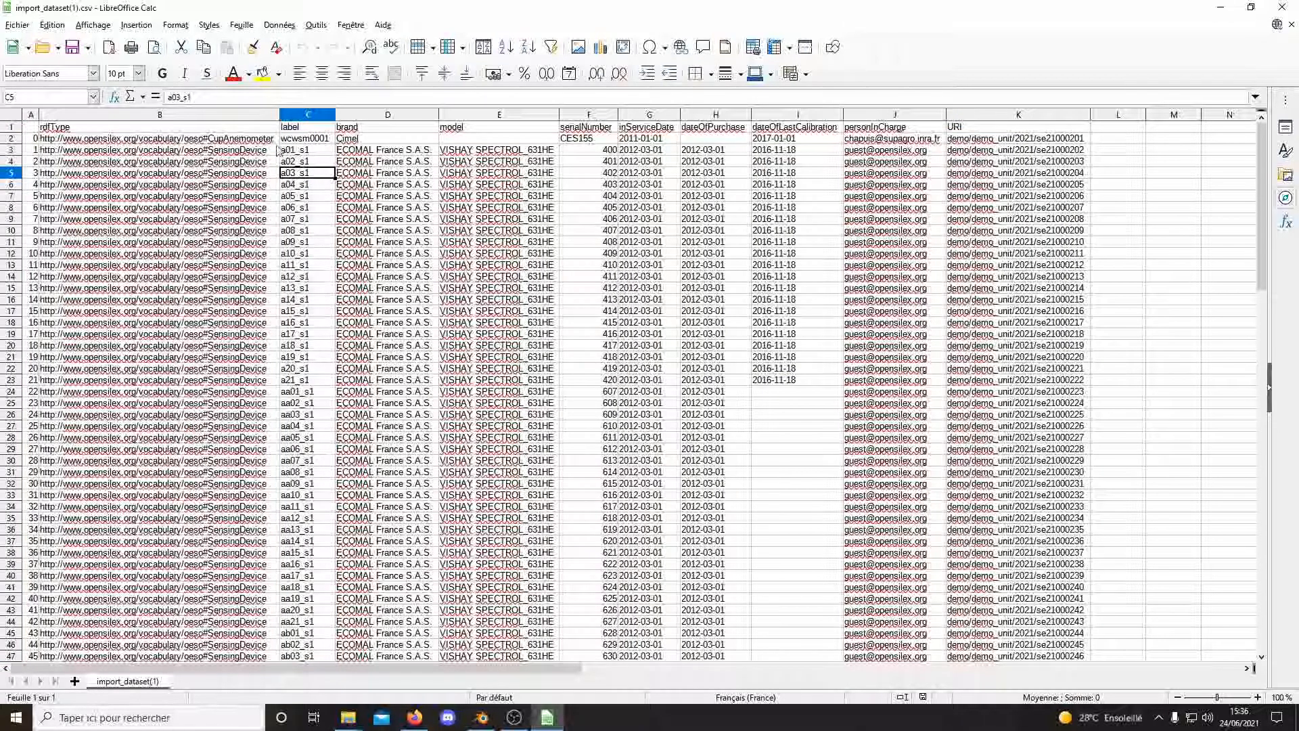
left_click(299, 185)
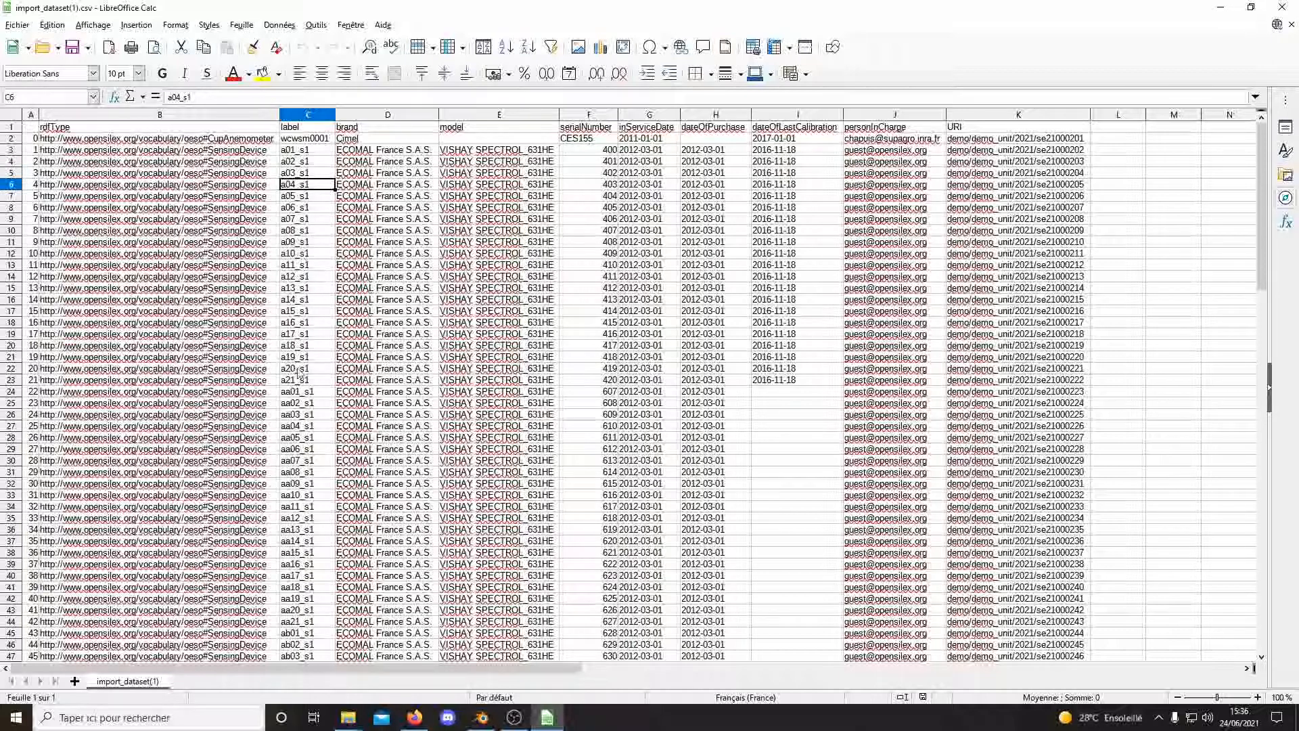
left_click(298, 153)
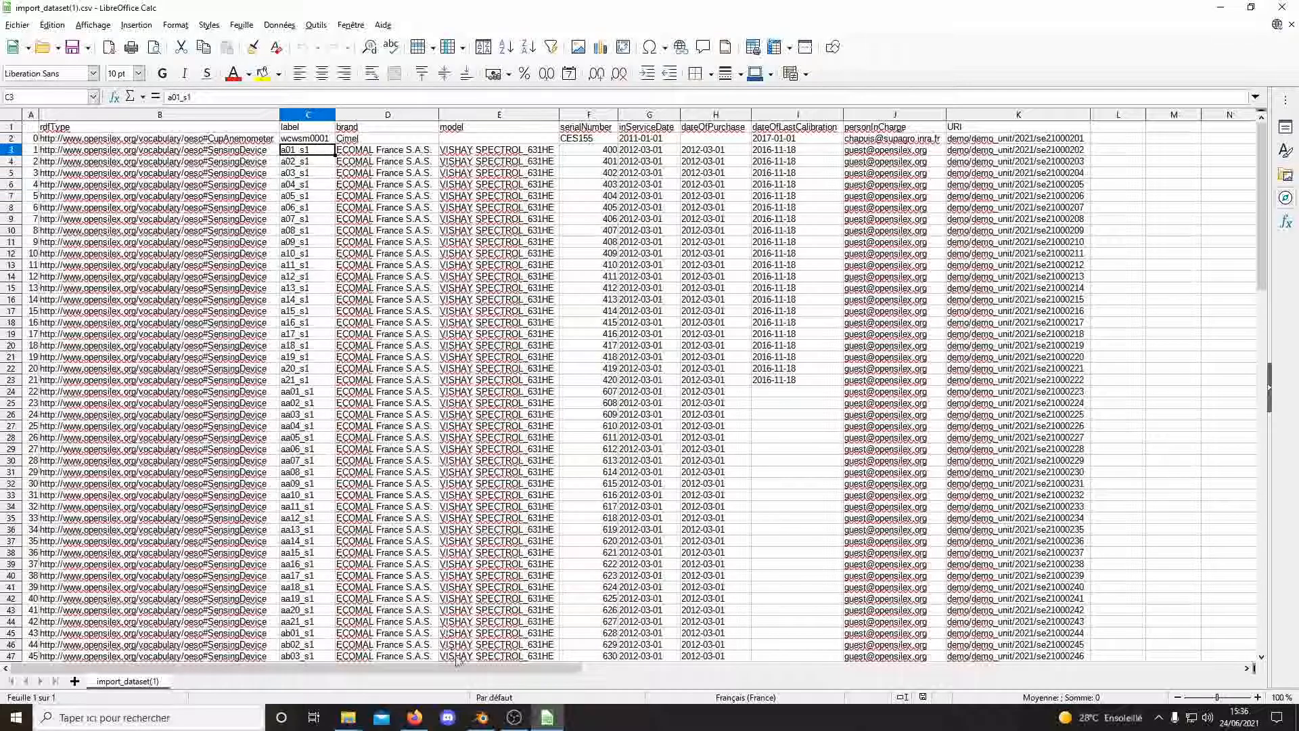
left_click(415, 717)
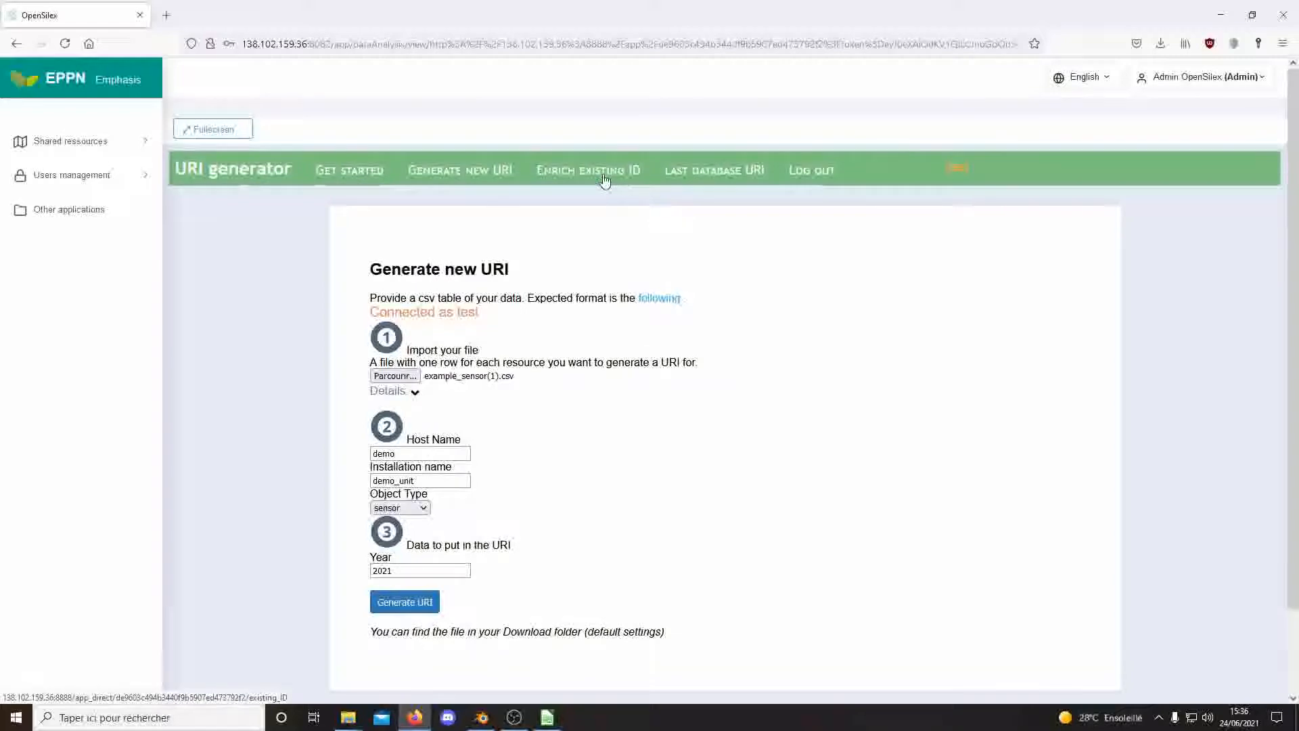
Open the Enrich existing ID form and load import_dataset(1).csv as its input file.
left_click(627, 174)
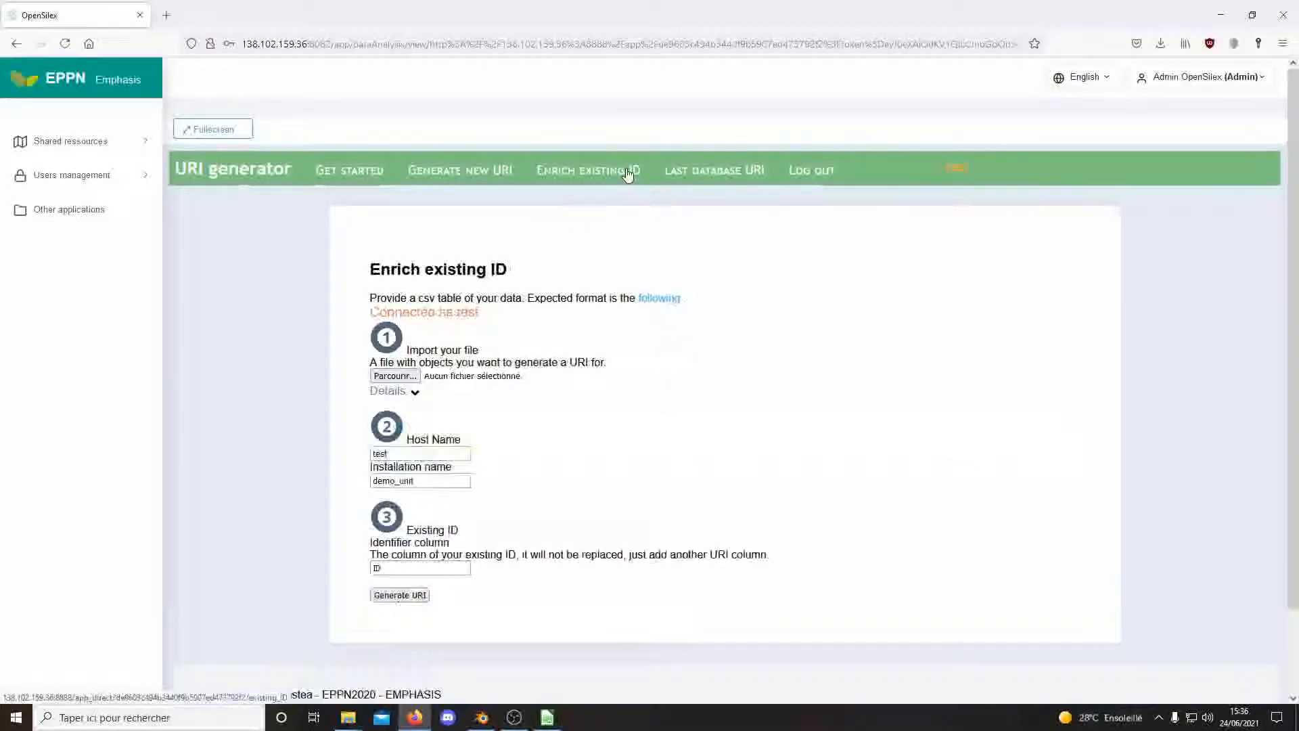
left_click(412, 380)
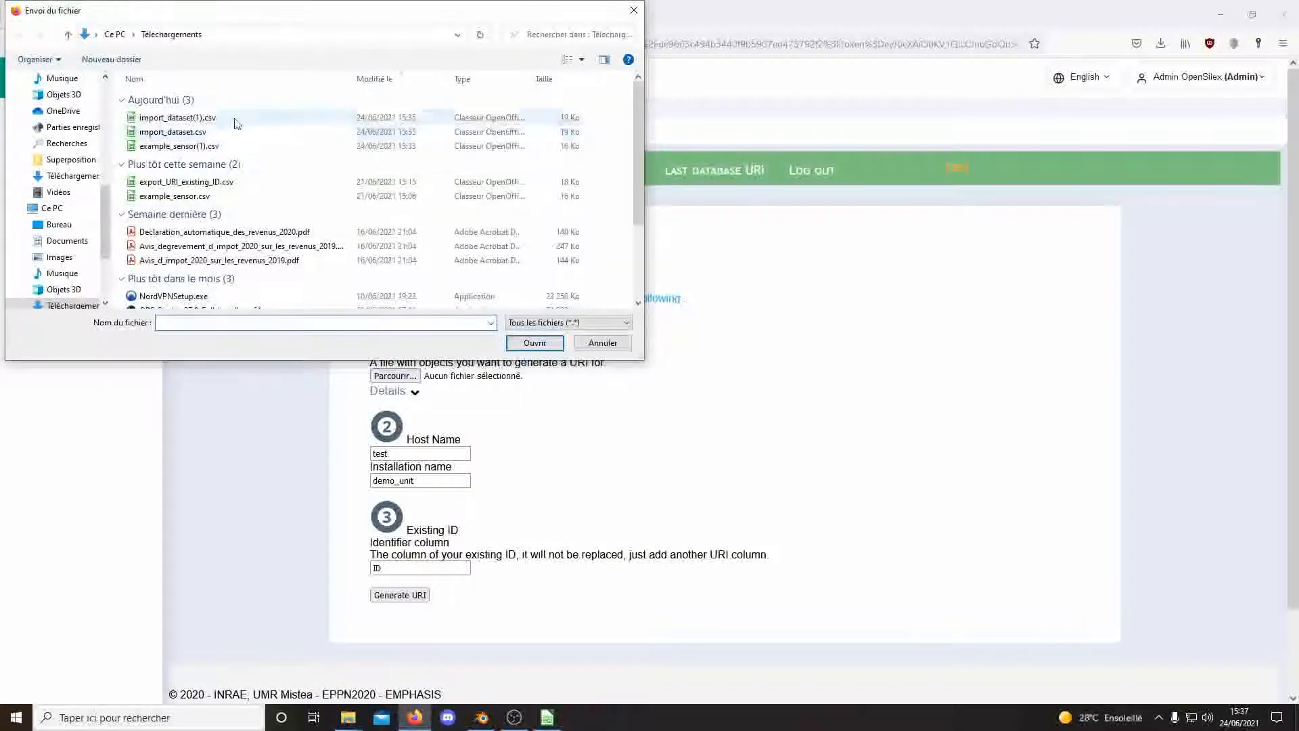
left_click(216, 118)
left_click(535, 343)
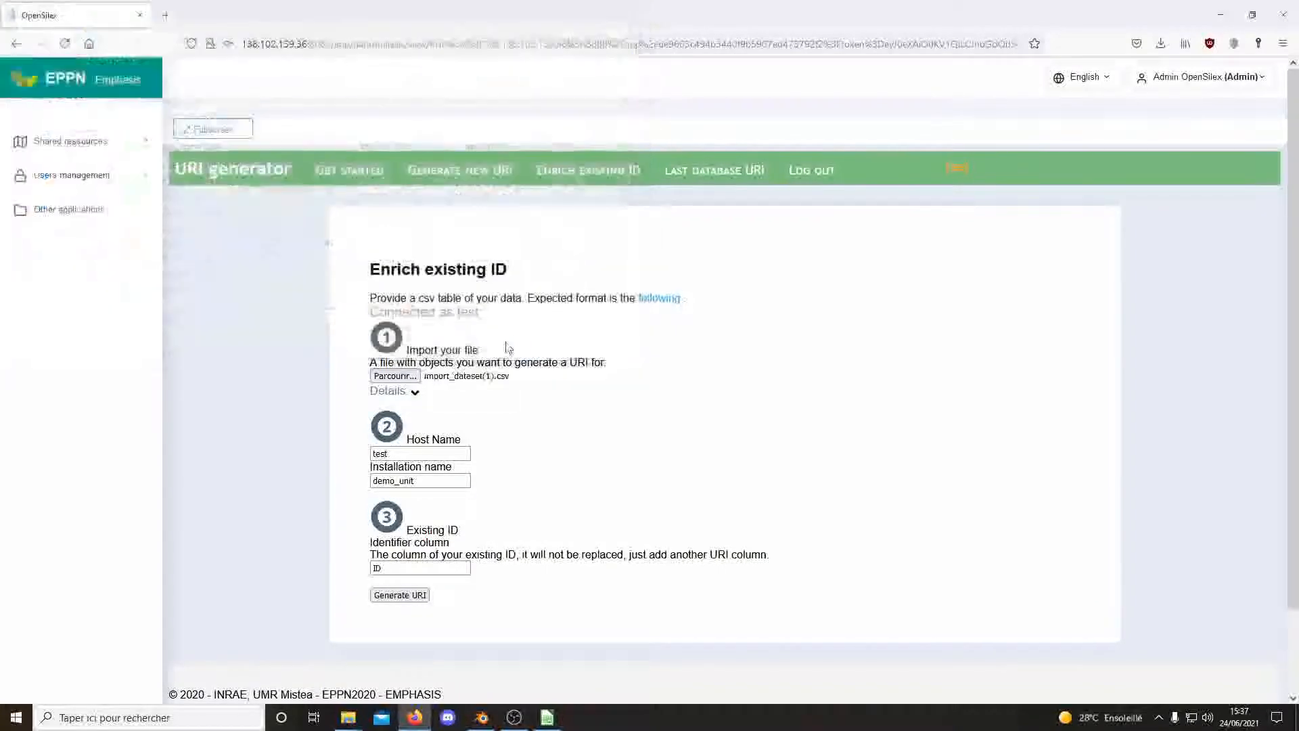
Set Host Name to demo and Identifier column to label, then generate the URIs.
left_click(412, 455)
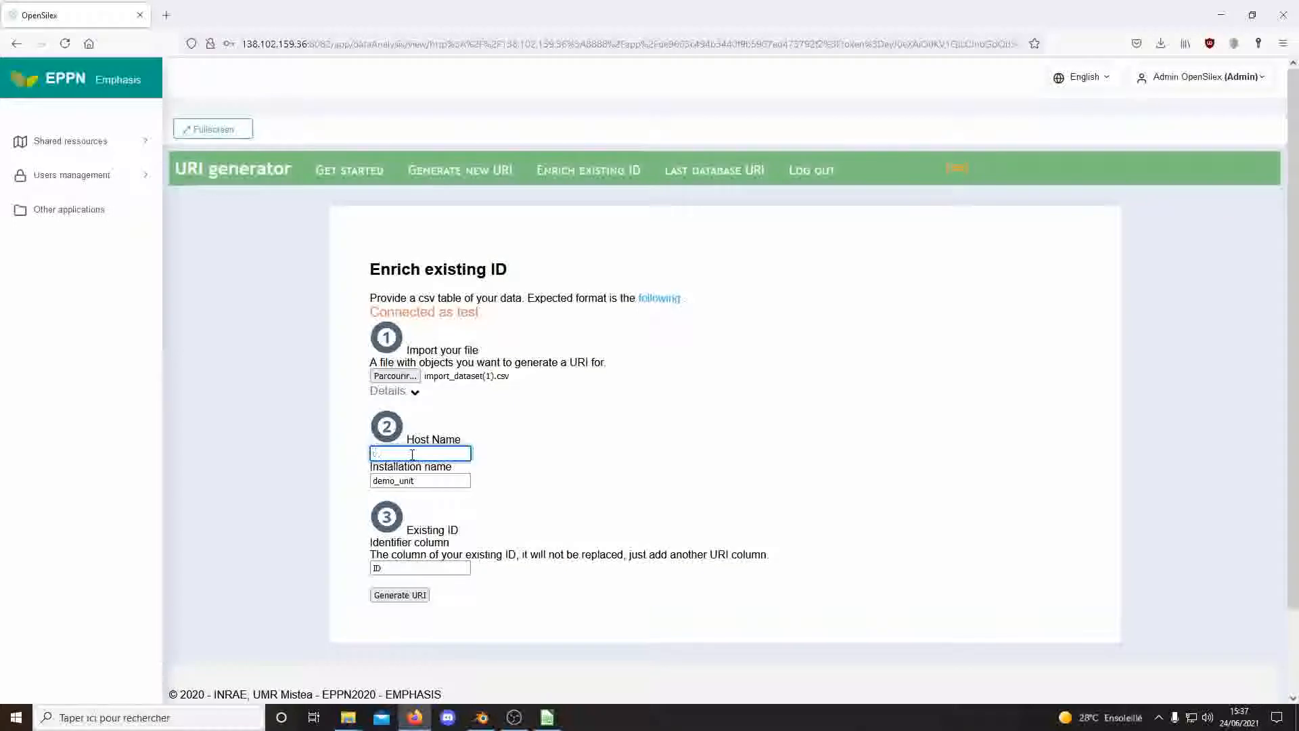
type("demo")
left_click(417, 522)
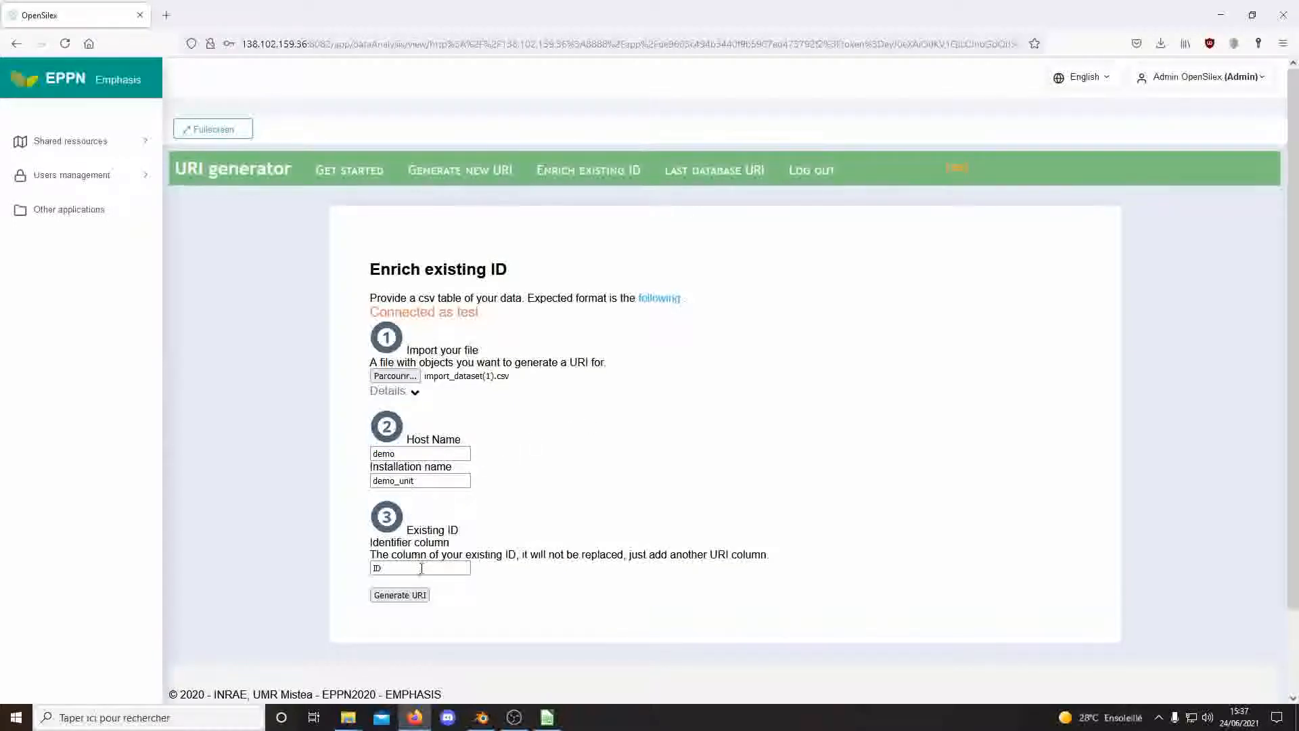
left_click_drag(400, 568, 366, 577)
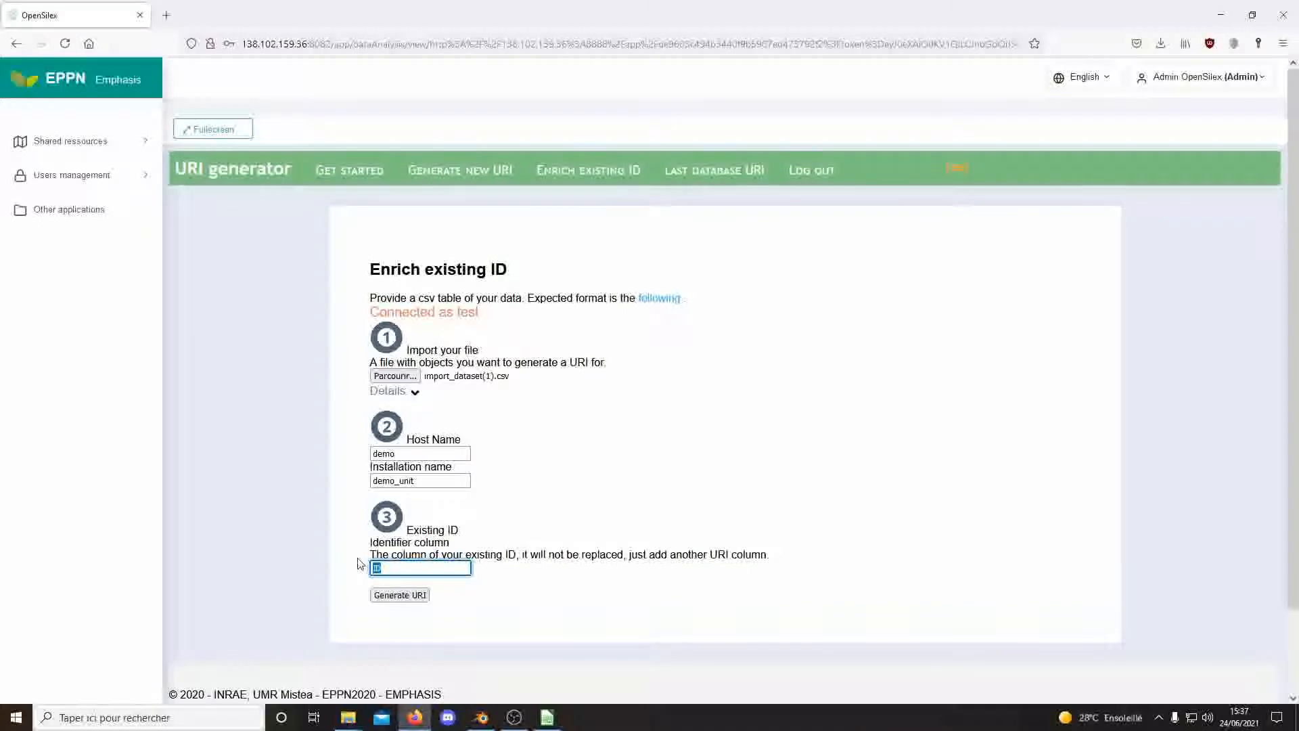
type("label")
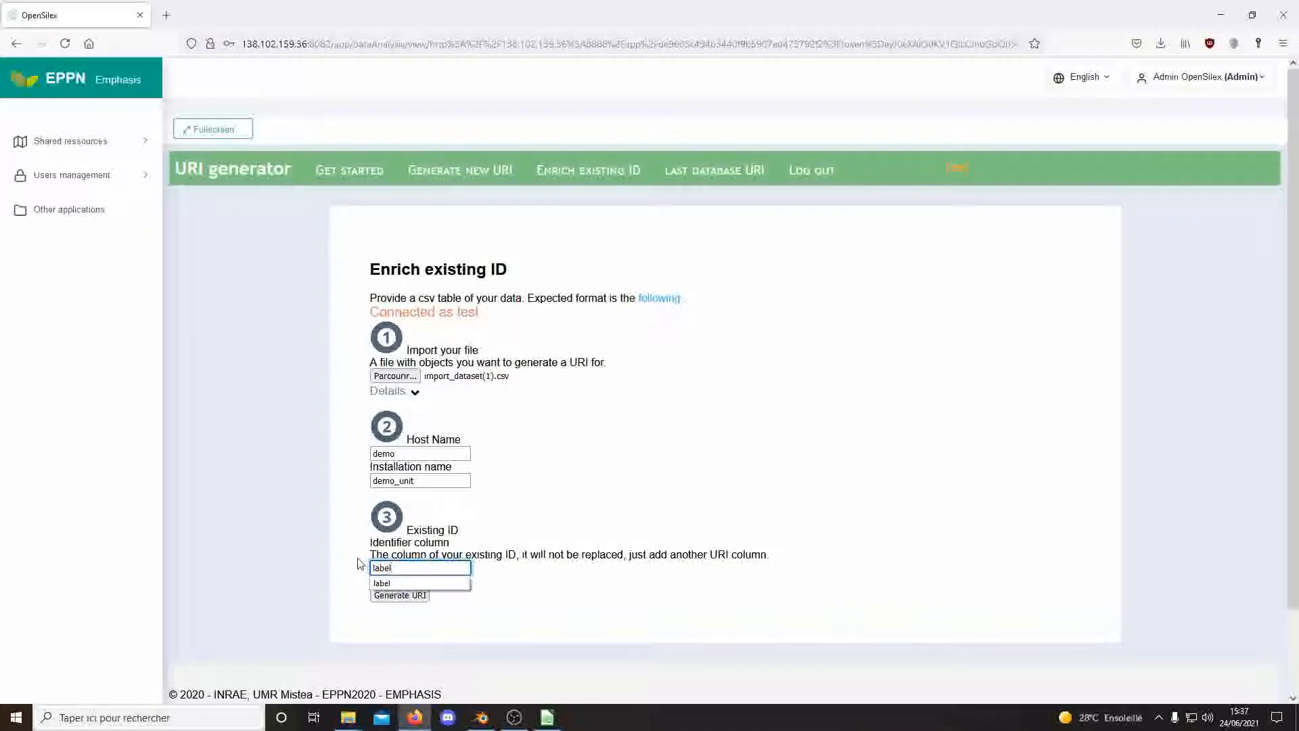
left_click(416, 595)
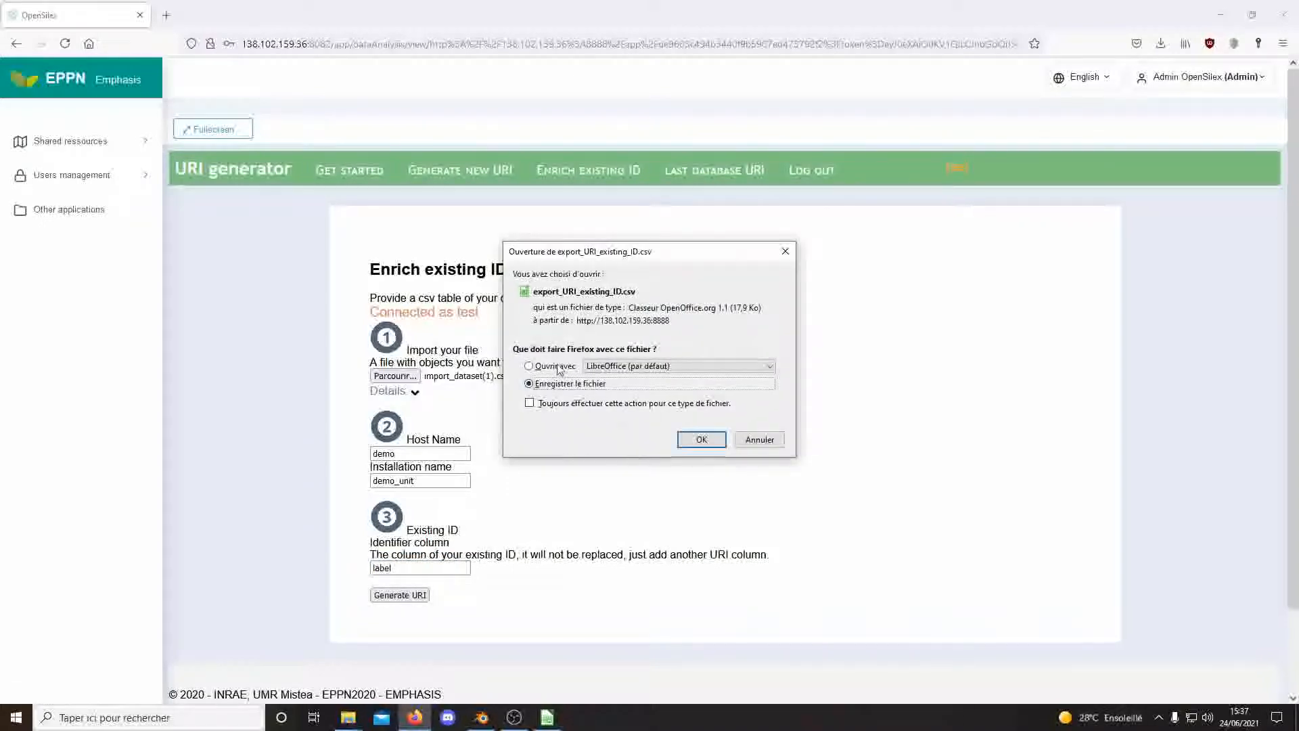
Open export_URI_existing_ID.csv in Calc and confirm URIs in L3:L7 end with labels like a01_s1.
left_click(690, 439)
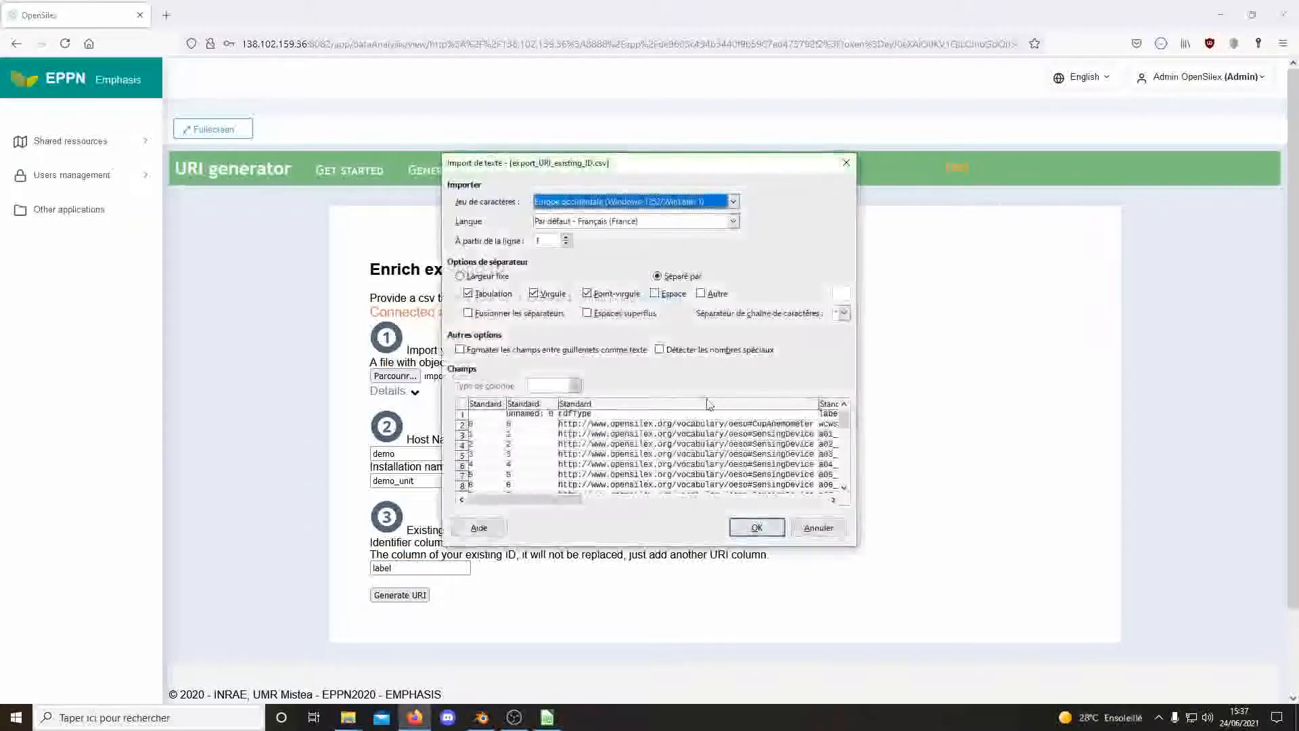
left_click(755, 531)
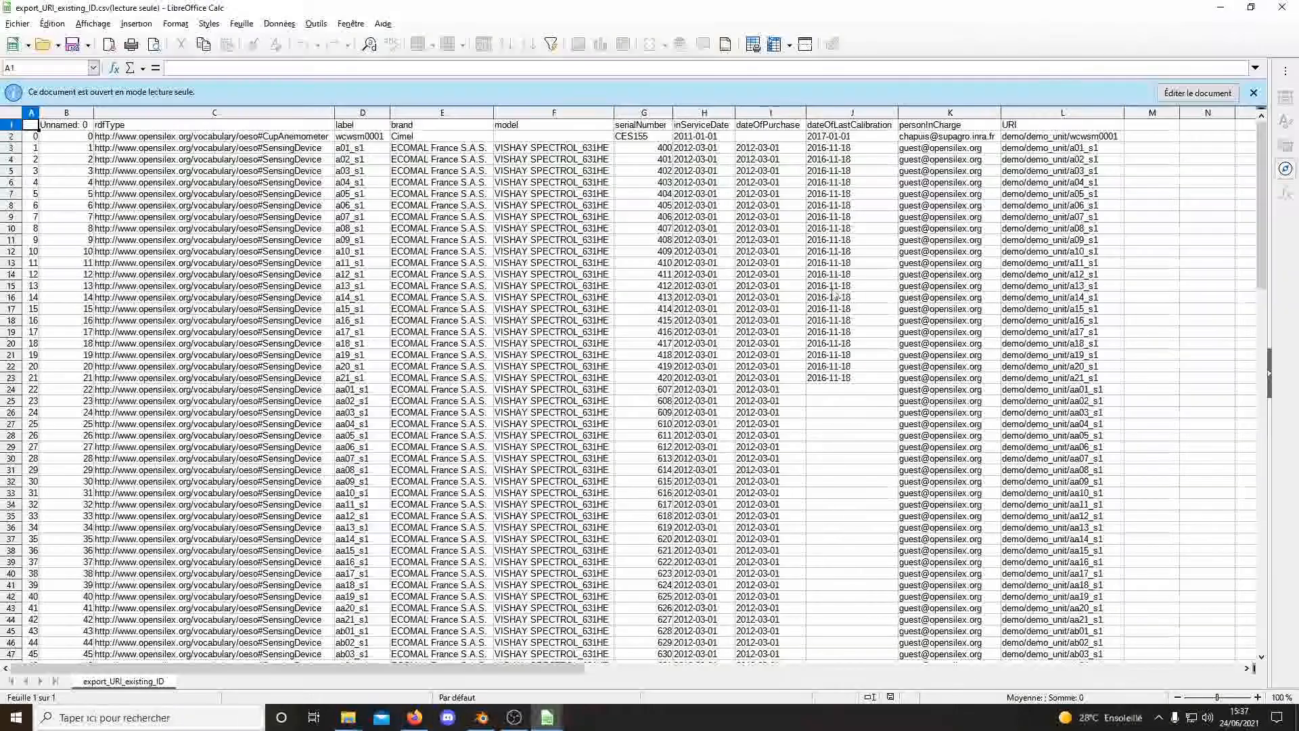
left_click(1049, 127)
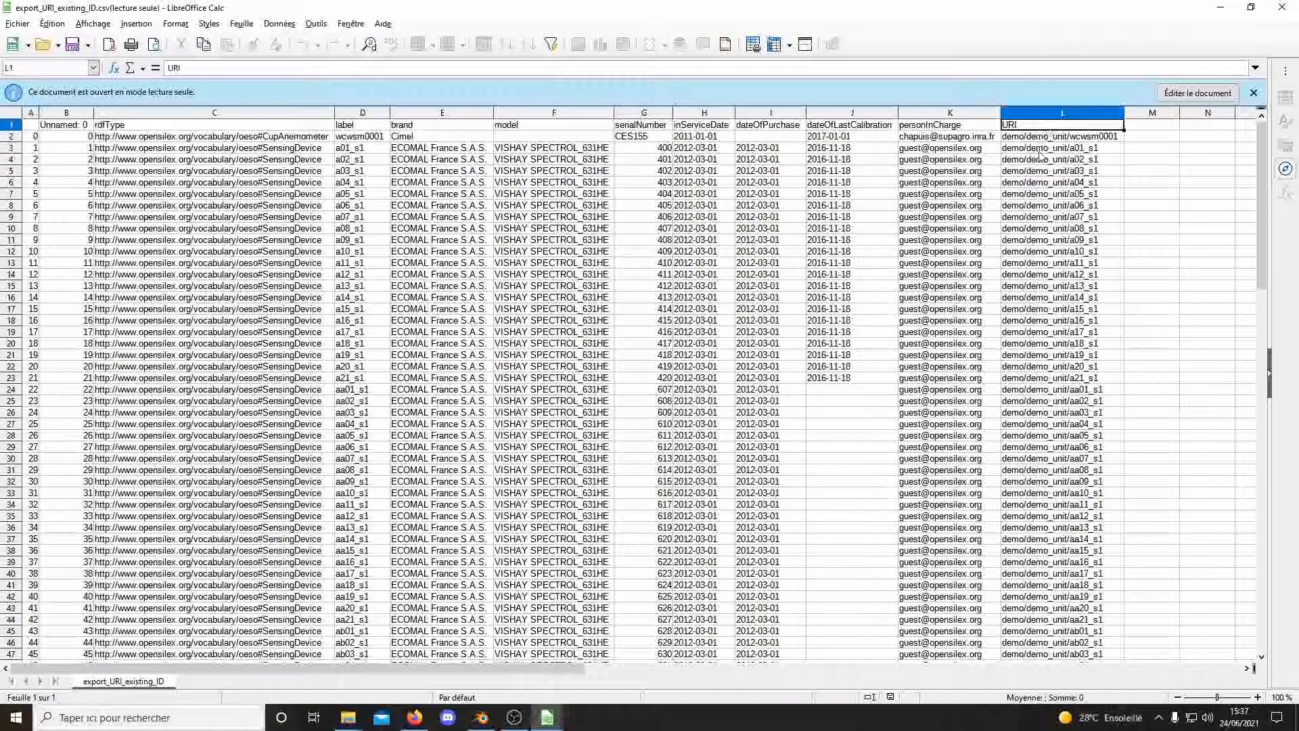
left_click_drag(1039, 146, 1045, 195)
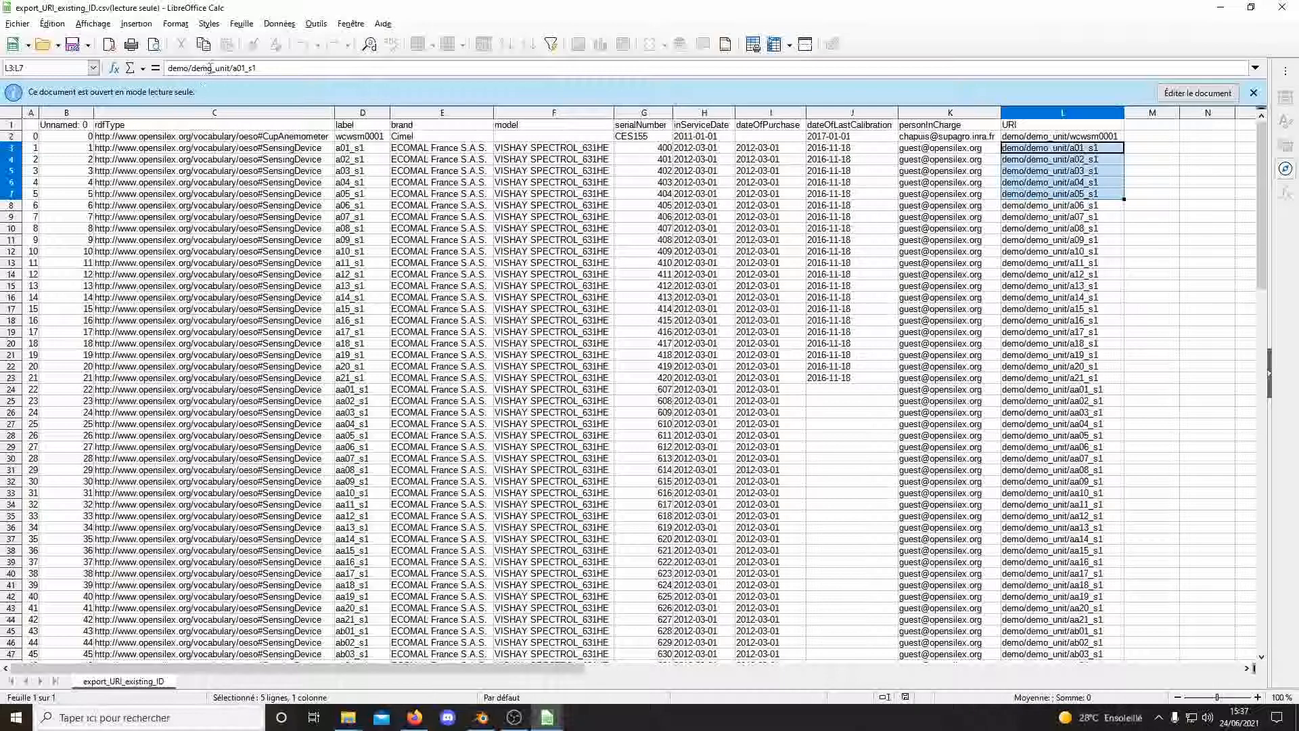
double_click(237, 67)
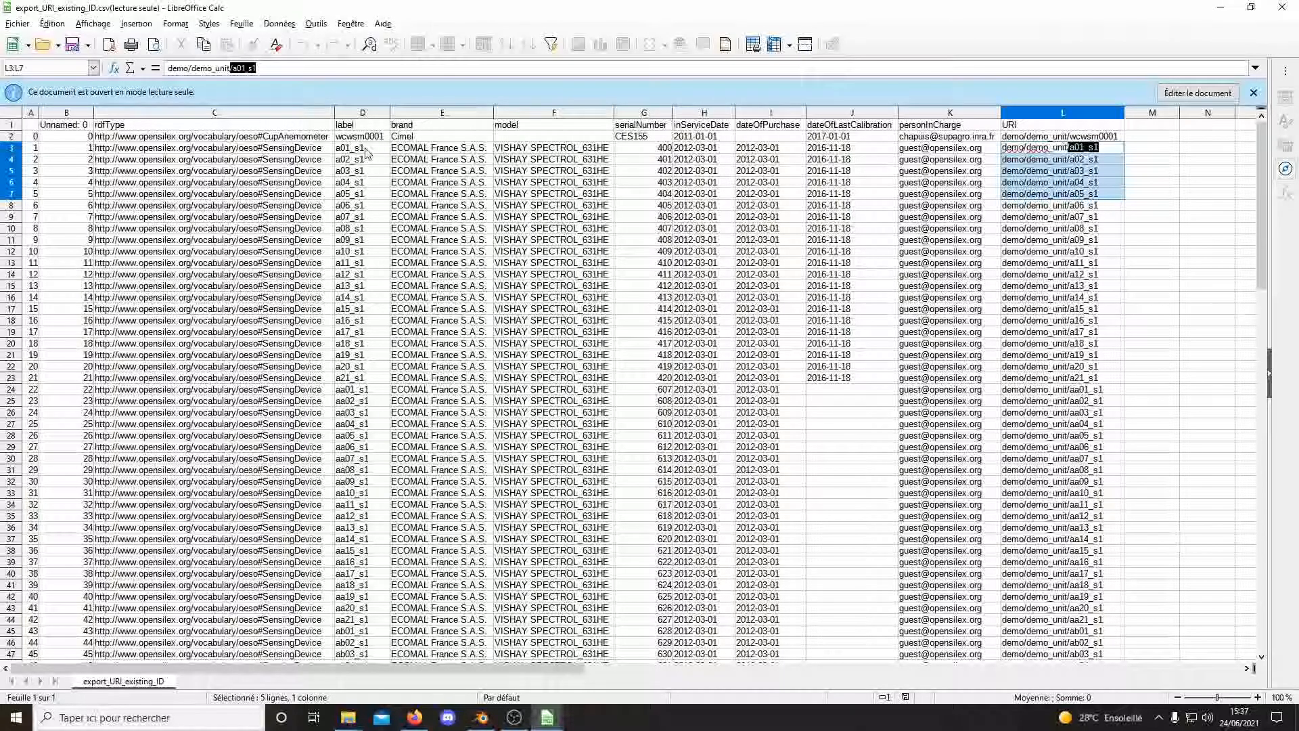
key("Escape")
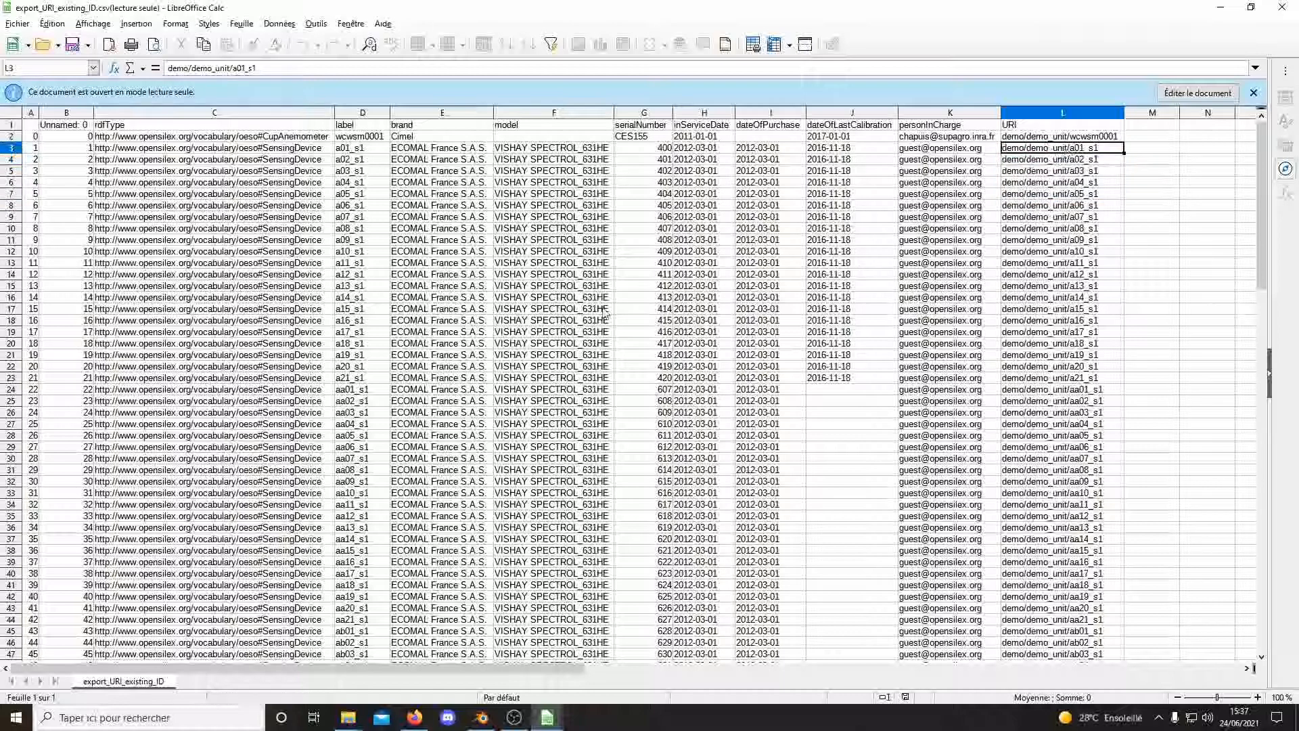